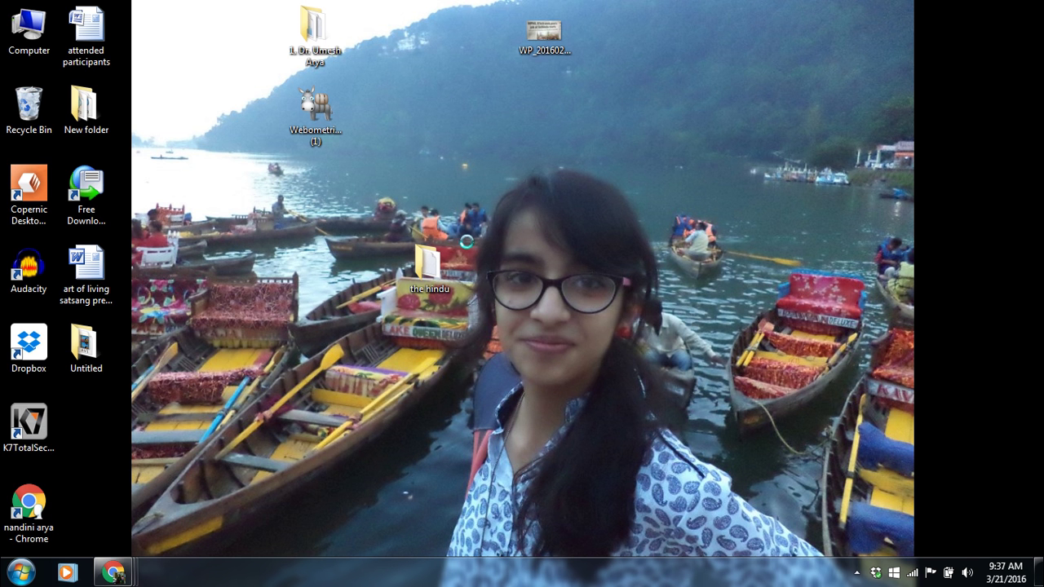
- Refresh the desktop and bring the Chrome window with the Webometric Analyst page forward
right_click(503, 303)
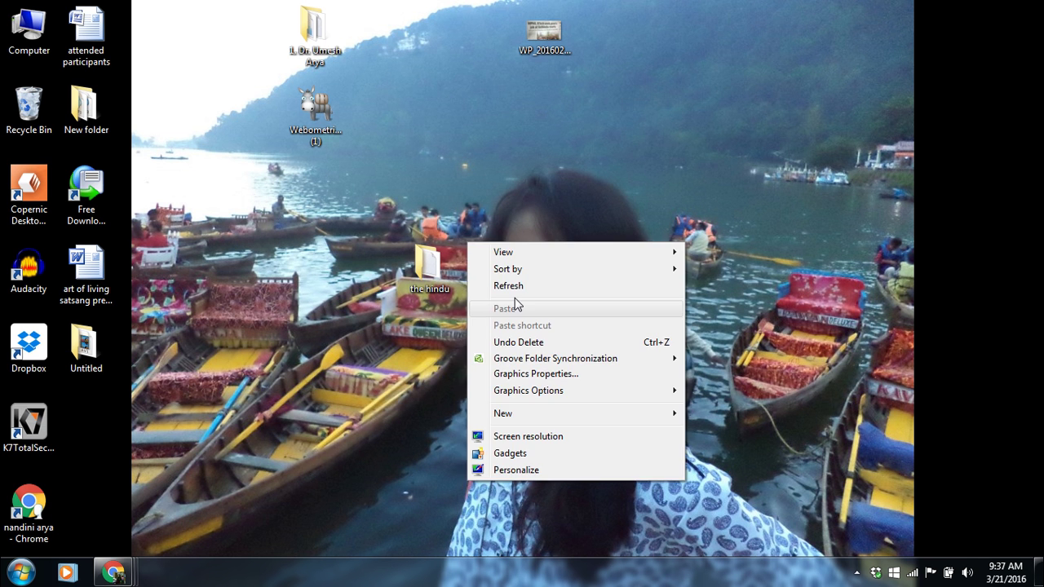
click(519, 287)
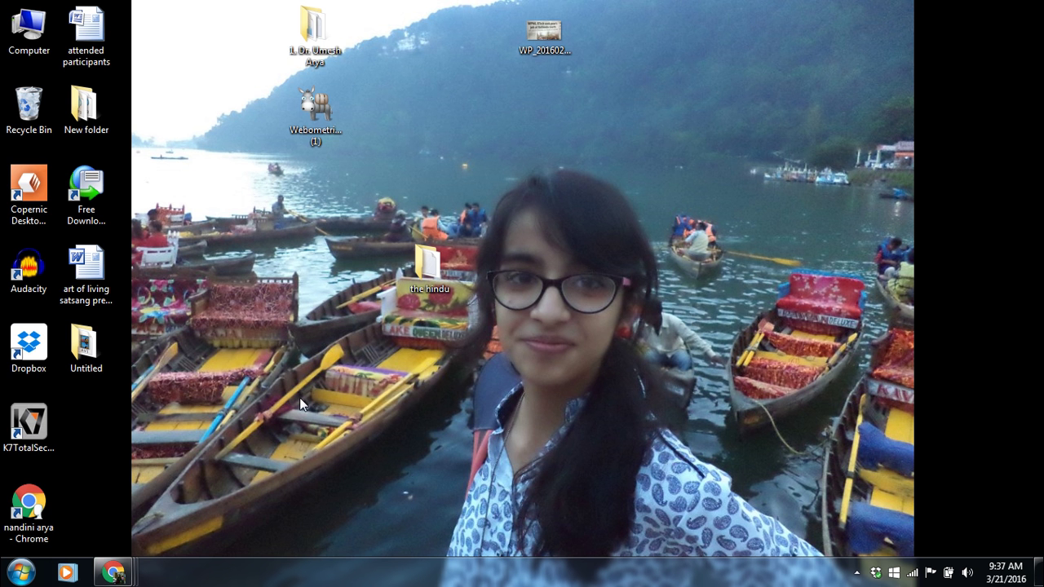
click(124, 575)
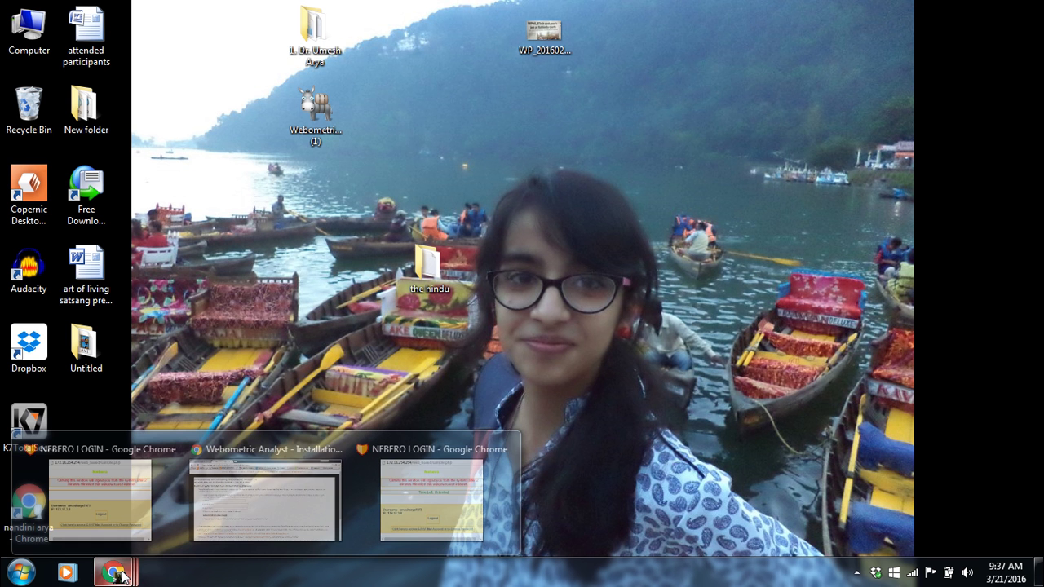
click(280, 522)
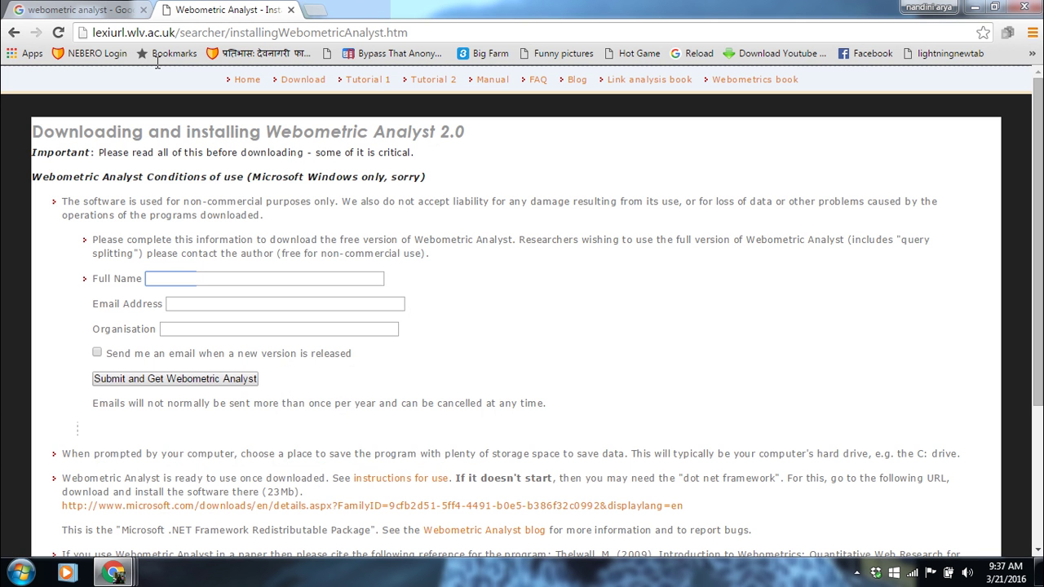
- Return to the 'webometric analyst' Google results and open the Webometric Analyst 2.0 download page
key(ctrl+shift+Tab)
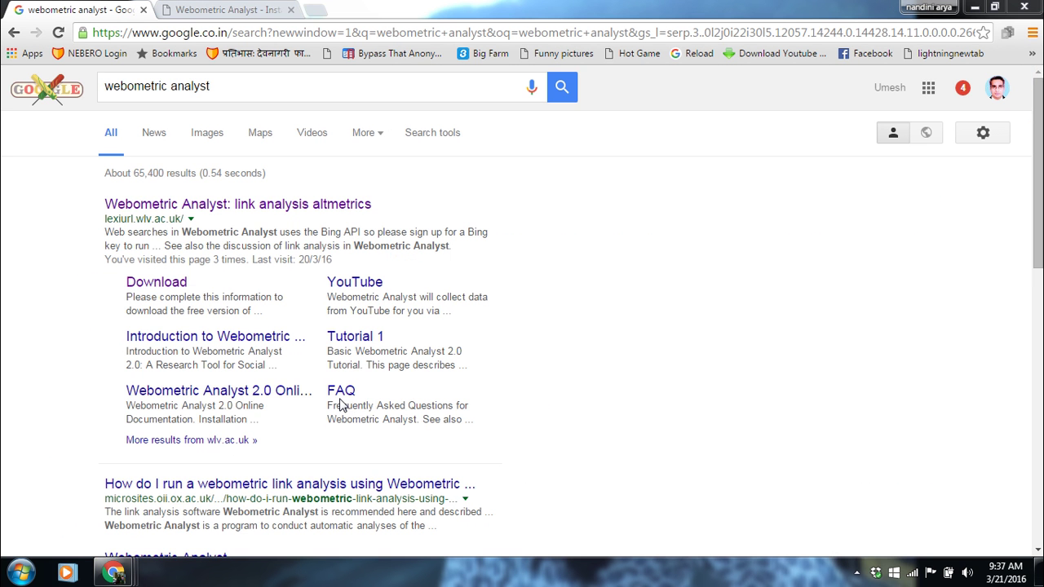
click(218, 87)
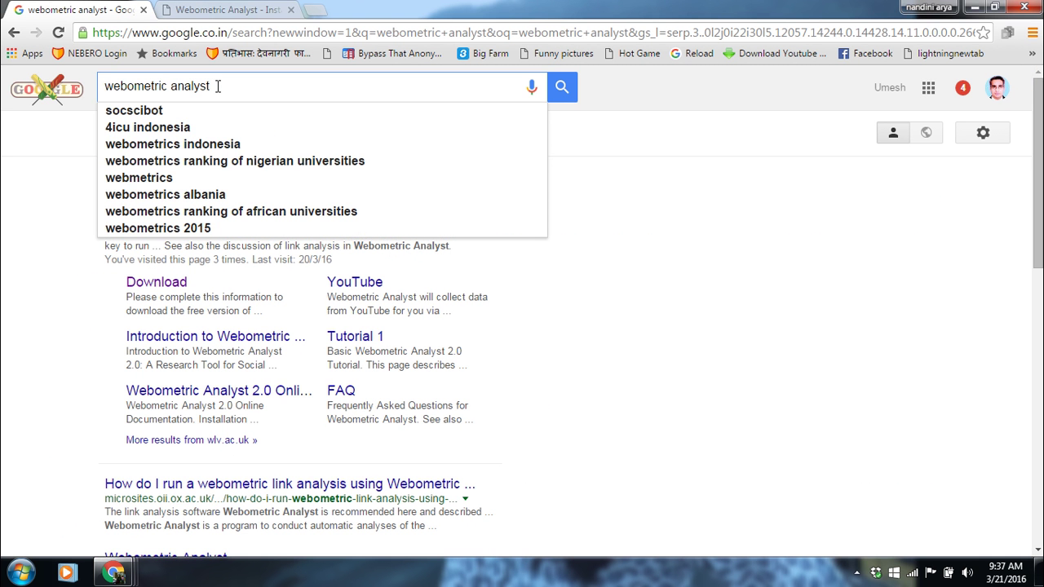
click(73, 221)
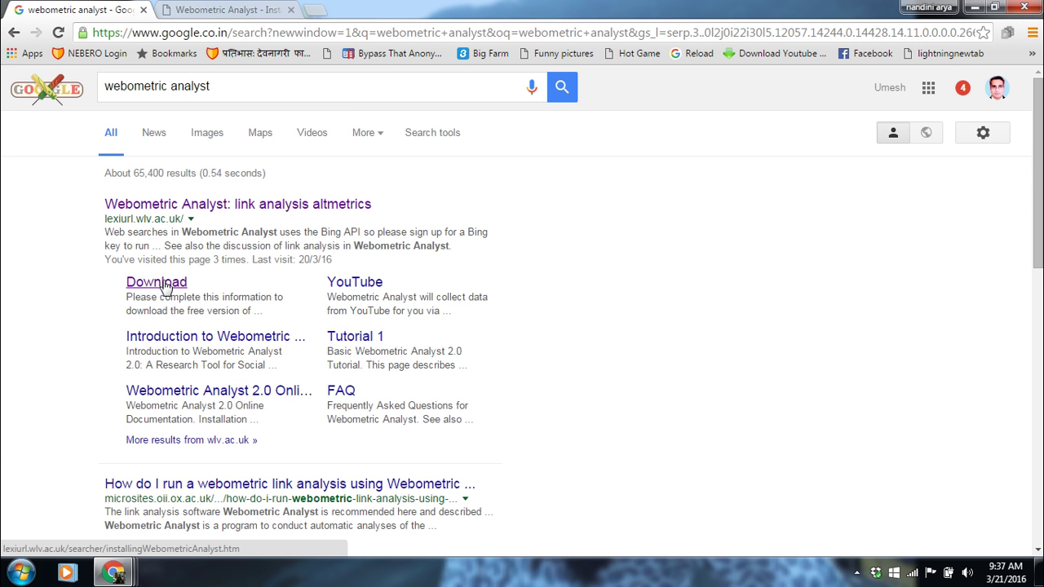
click(208, 11)
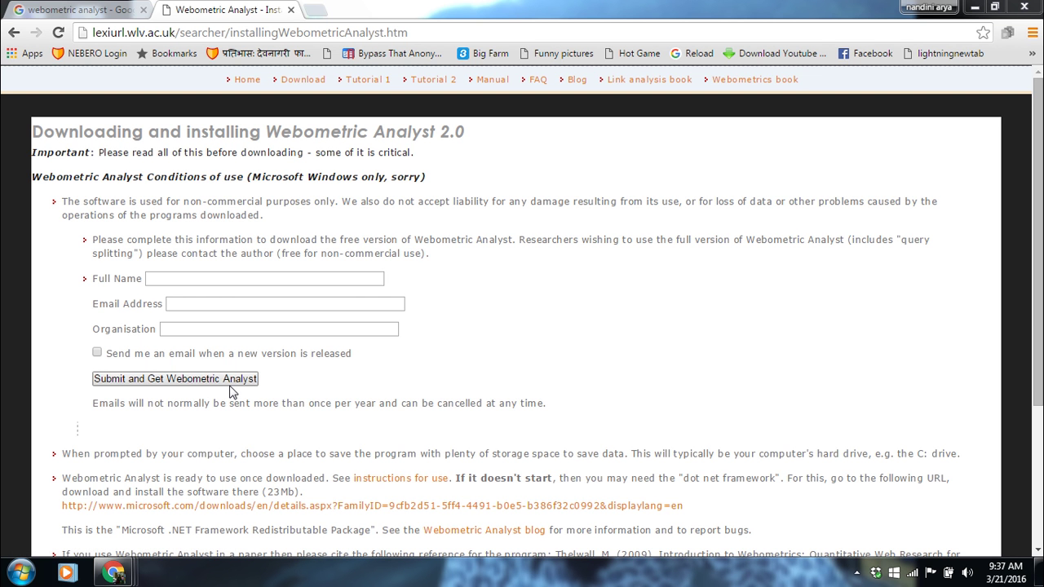
- Launch Webometric Analyst from the desktop icon and continue with the Classic interface
key(super+d)
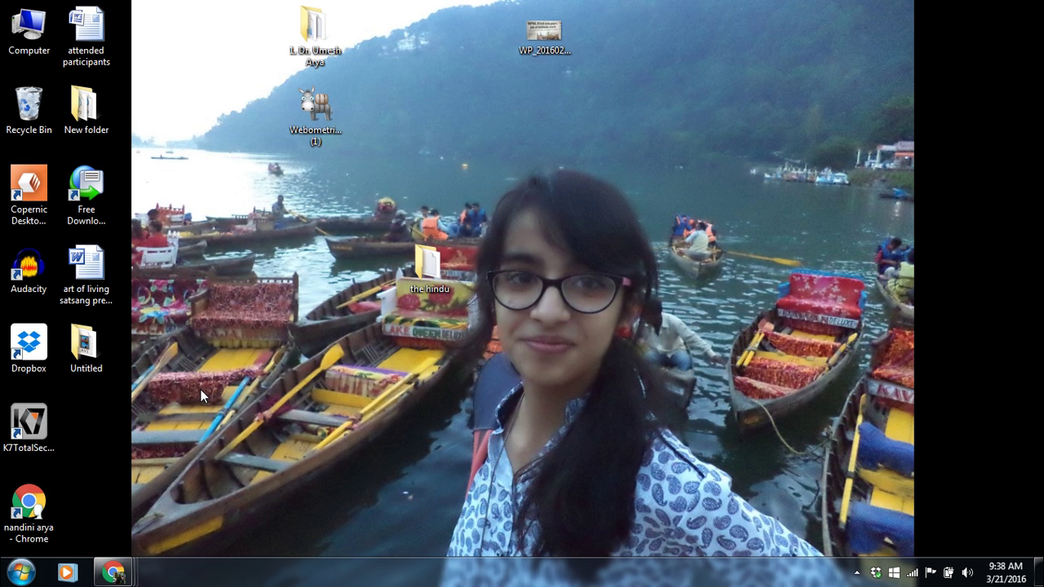
click(329, 141)
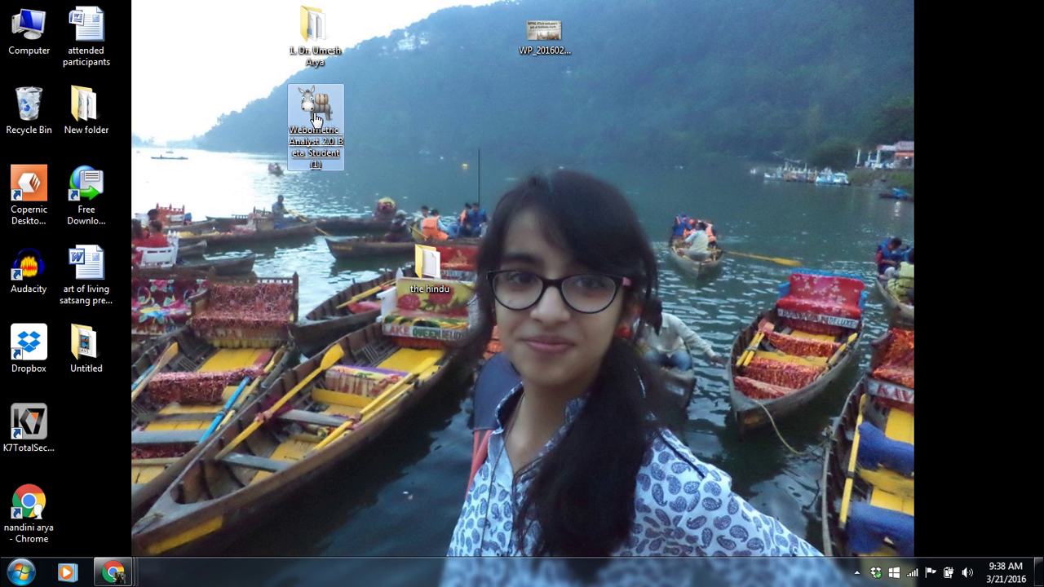
double_click(316, 118)
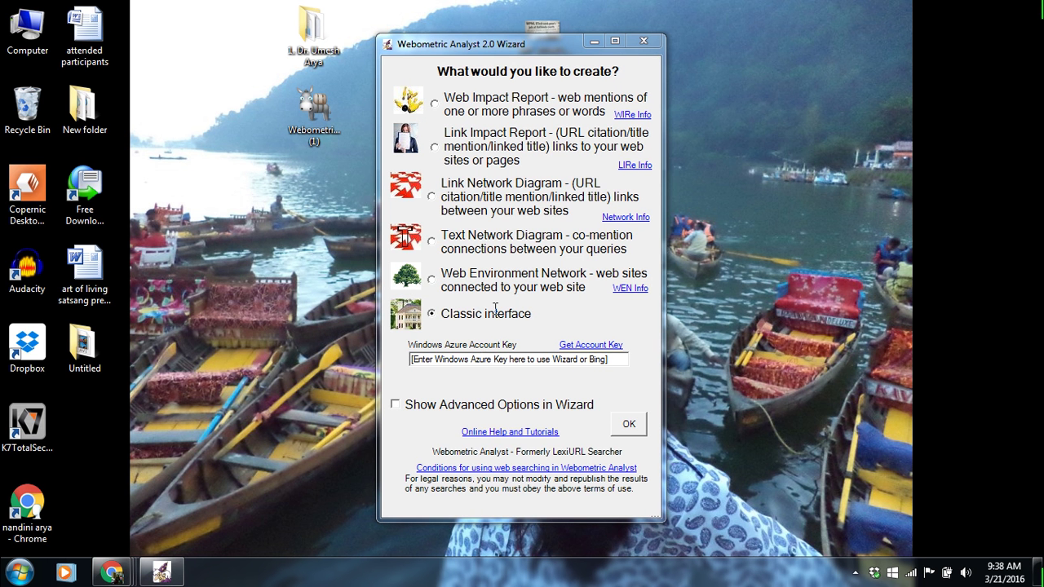
click(629, 425)
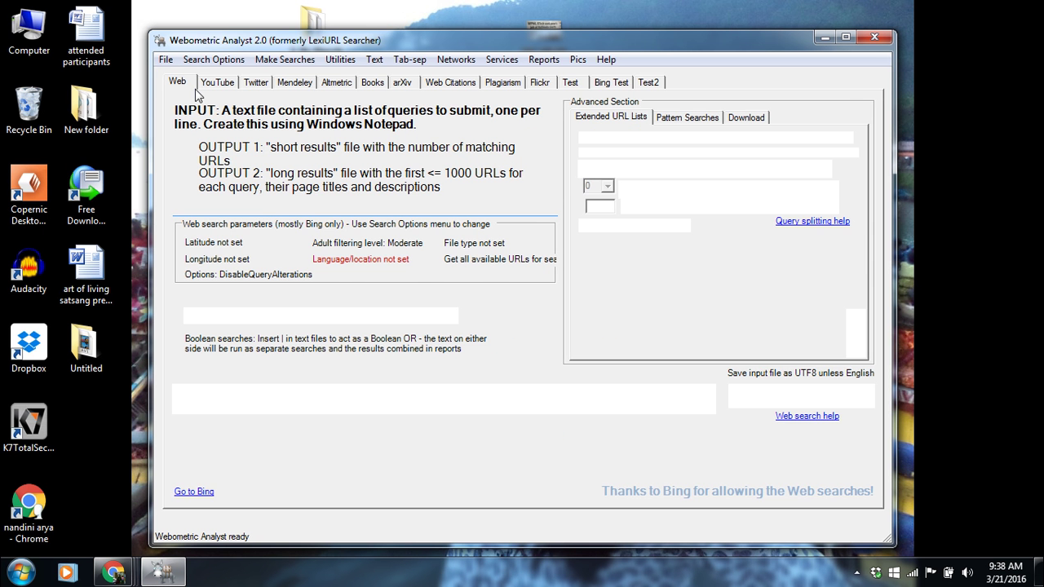
- Look through the YouTube and Mendeley options, then show the Twitter Searches options
click(217, 84)
click(255, 85)
click(313, 85)
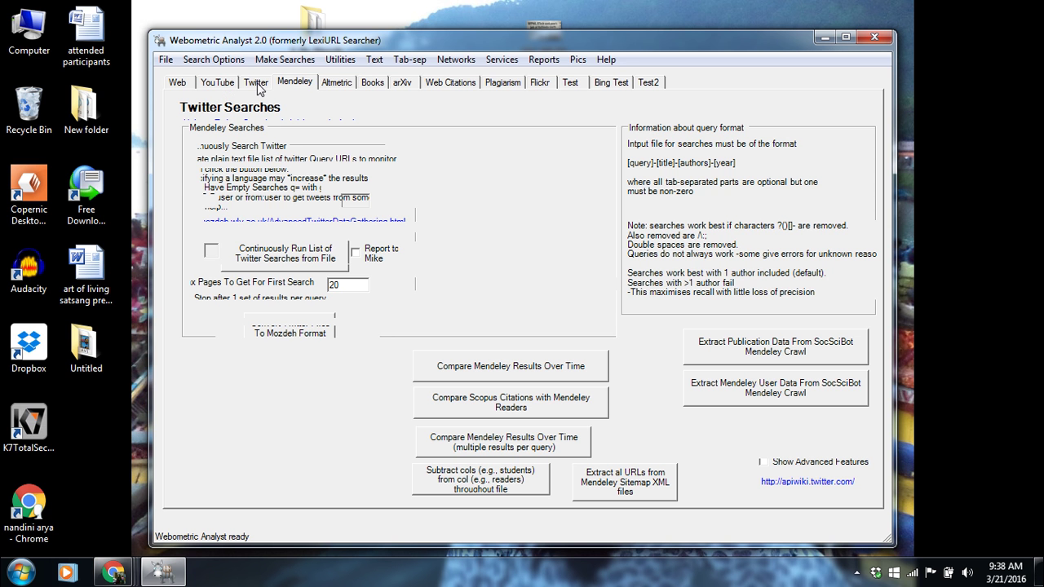
click(256, 85)
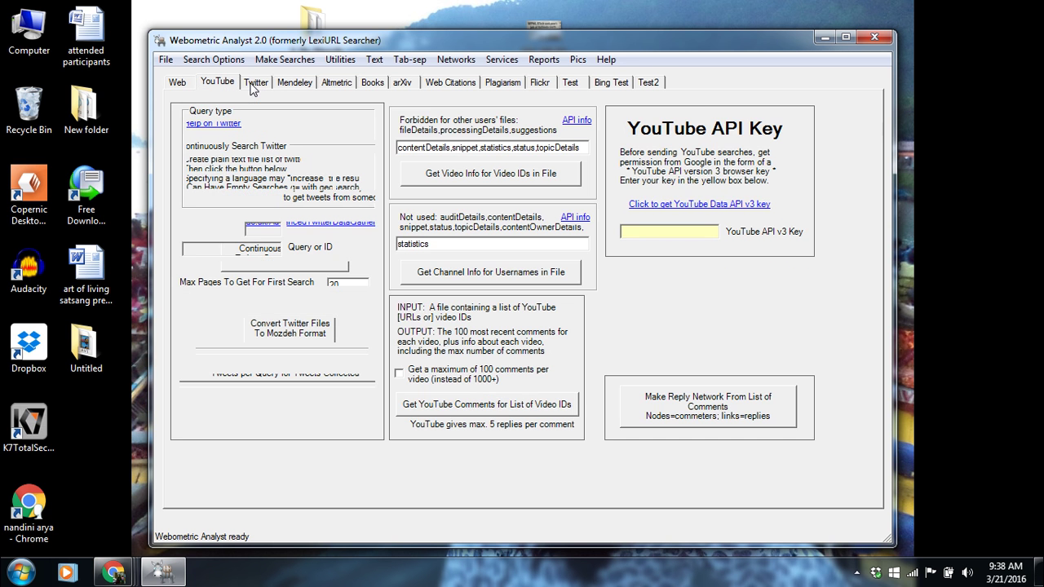
click(251, 84)
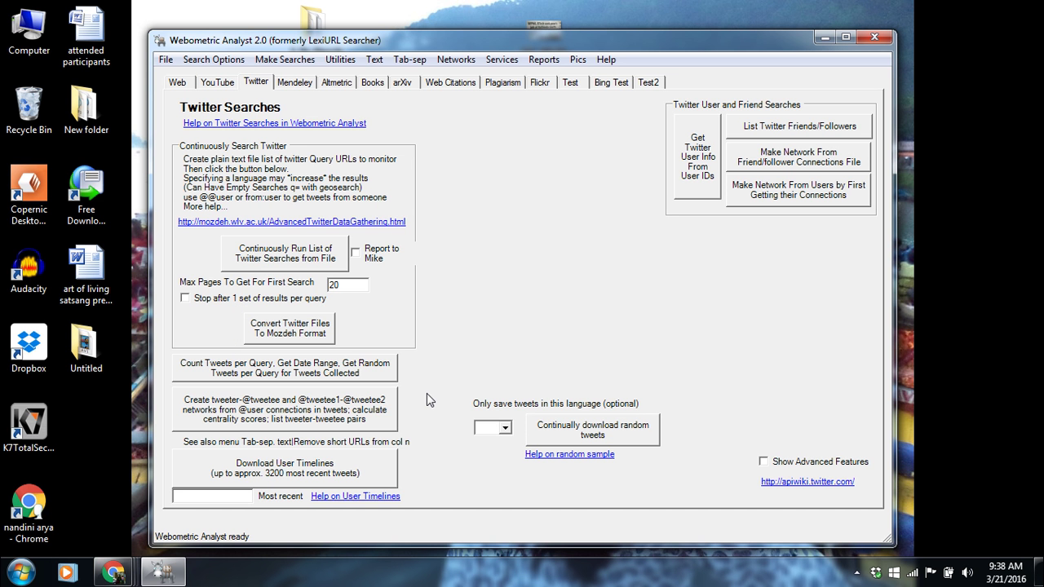
- Limit tweets to English (en) and continually download random tweets into a 'random tweets' file
click(505, 428)
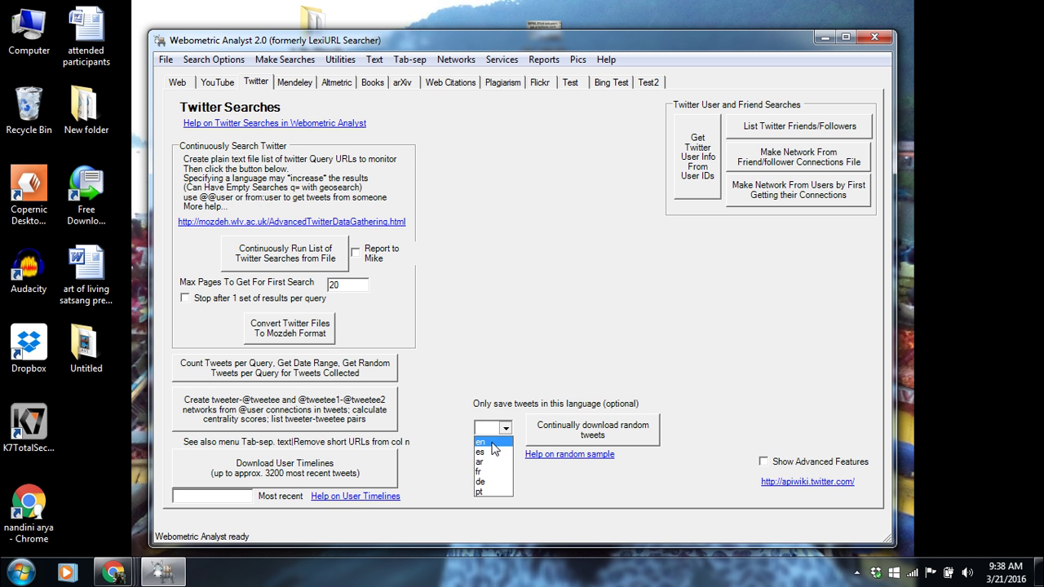
click(492, 442)
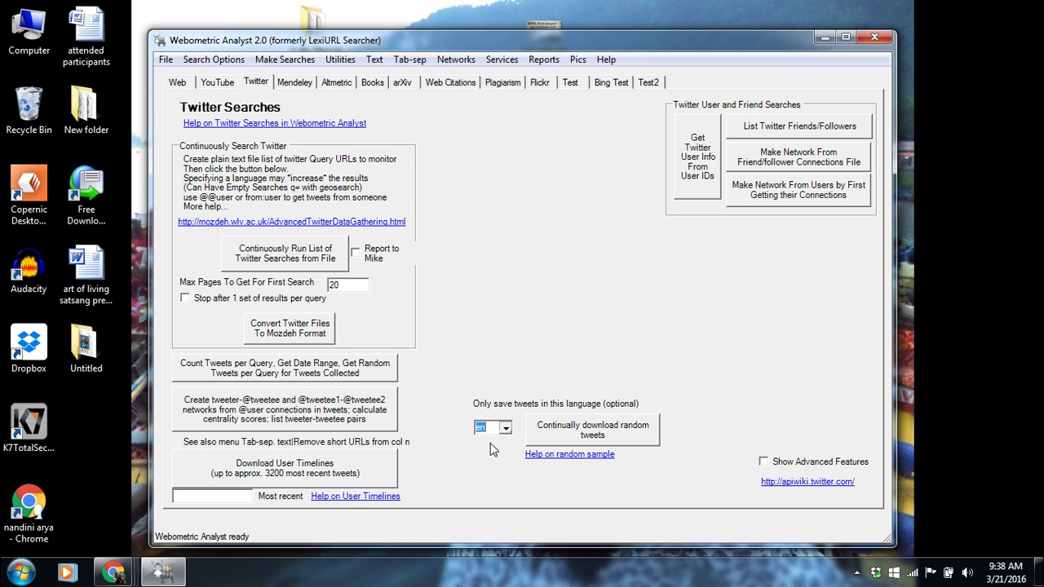
click(601, 439)
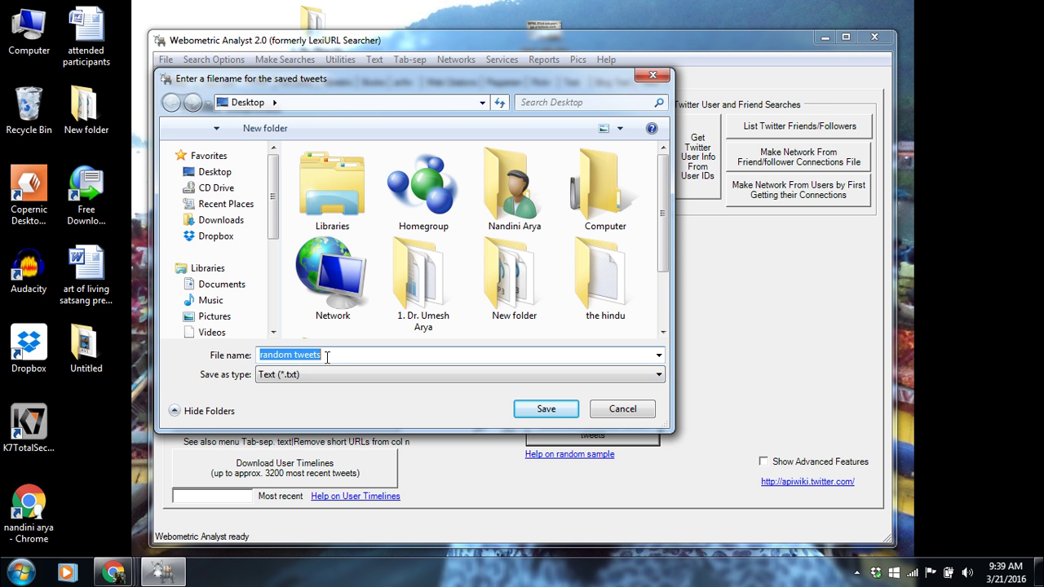
click(546, 410)
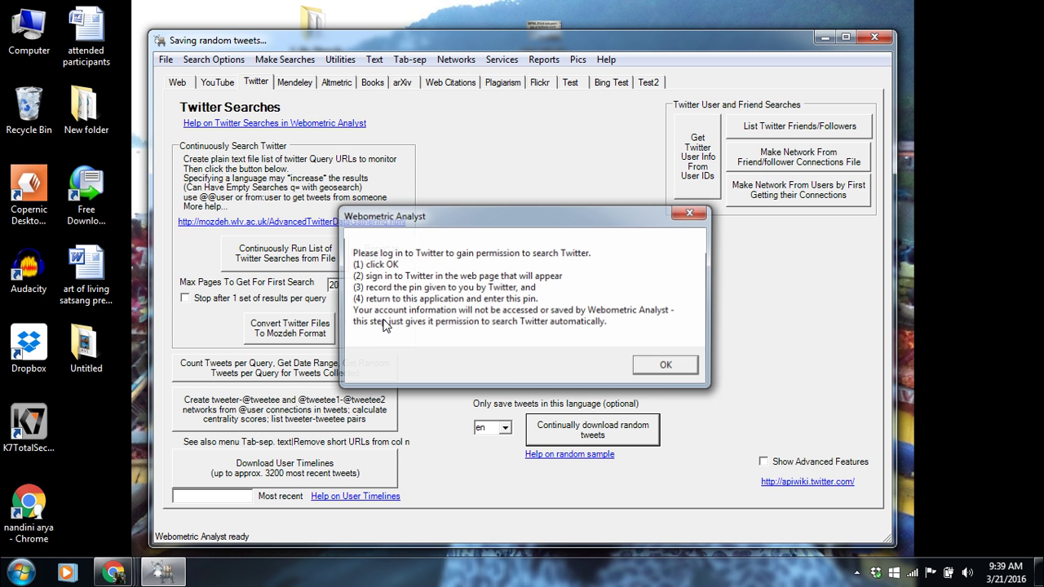
click(664, 366)
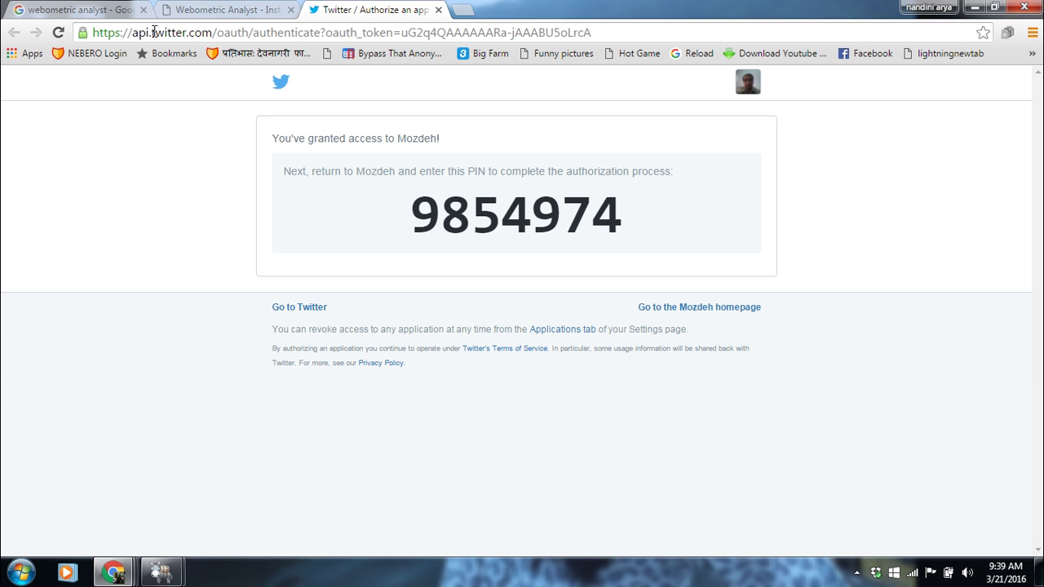
- Copy the Twitter authorization PIN into Webometric Analyst's PIN request and submit it
double_click(519, 220)
key(ctrl+c)
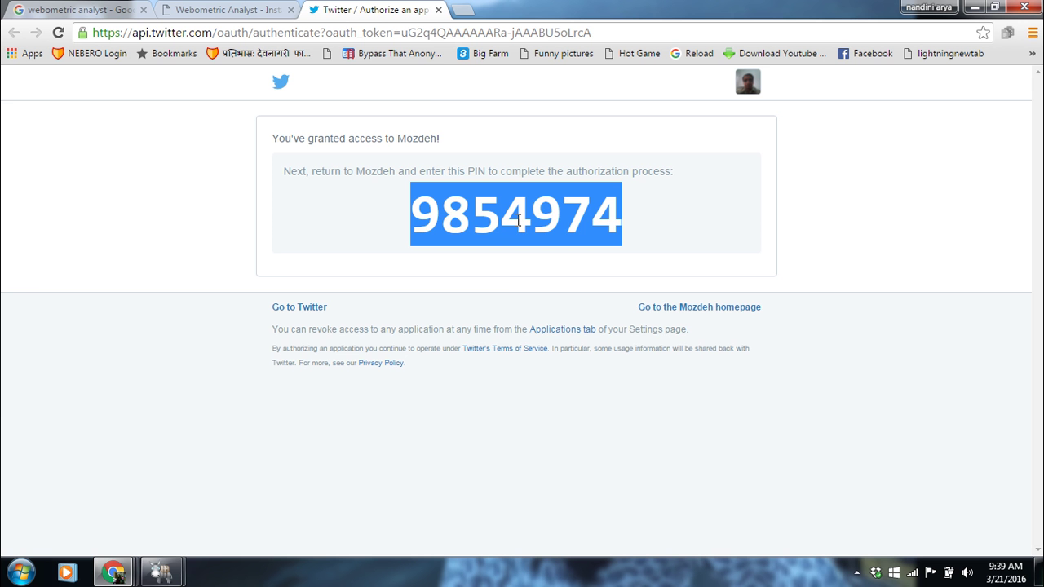
mouse_move(161, 572)
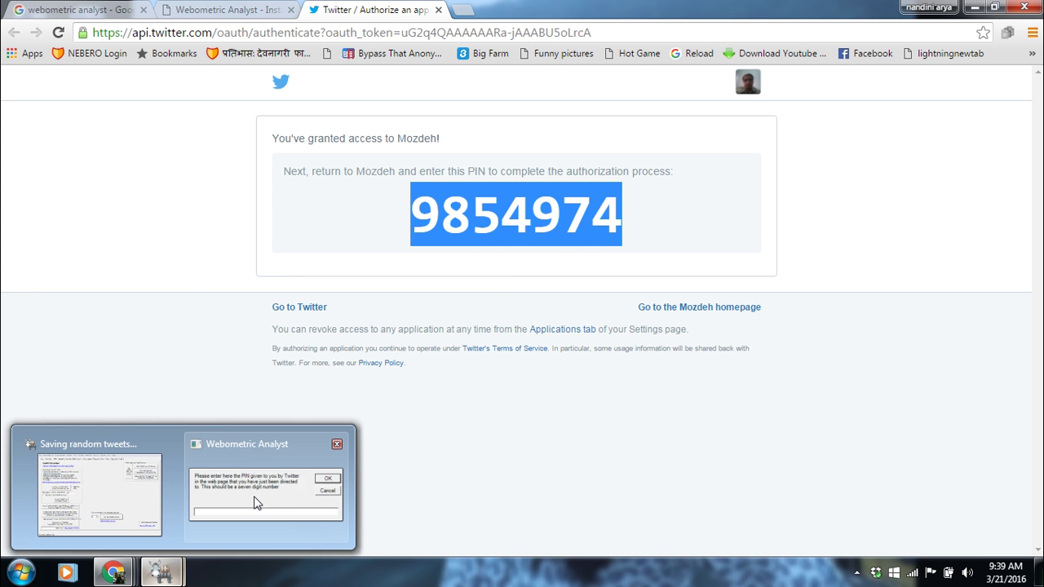
click(255, 503)
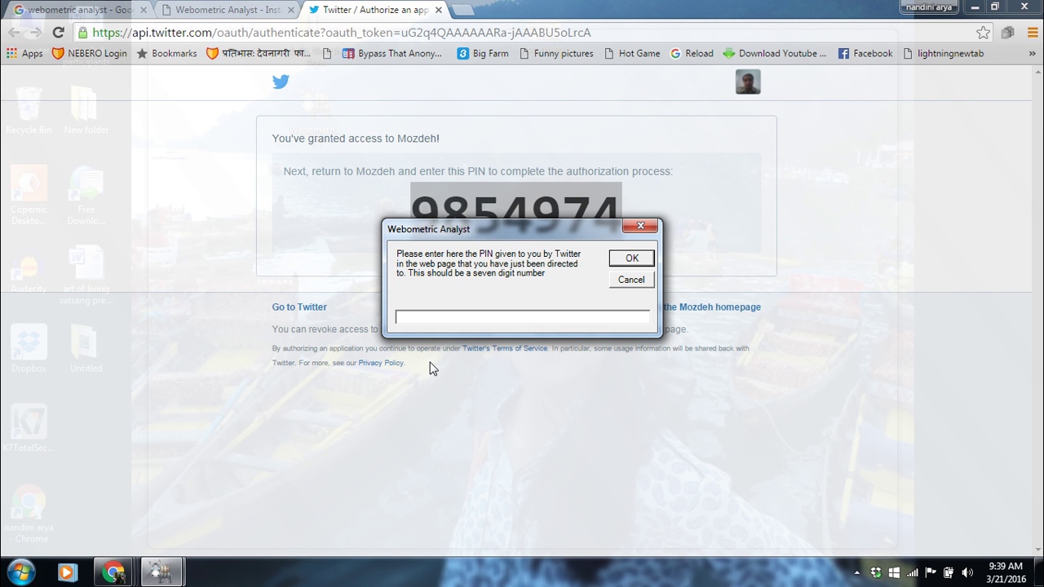
key(ctrl+v)
click(624, 261)
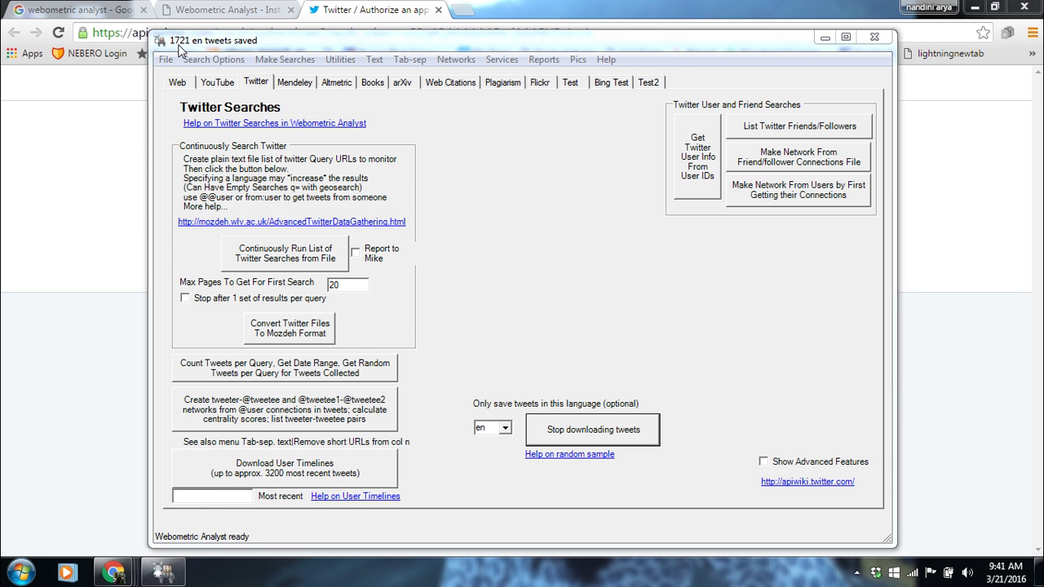
- Stop downloading tweets, dismiss the finished-collecting notice, and return to the desktop
click(589, 432)
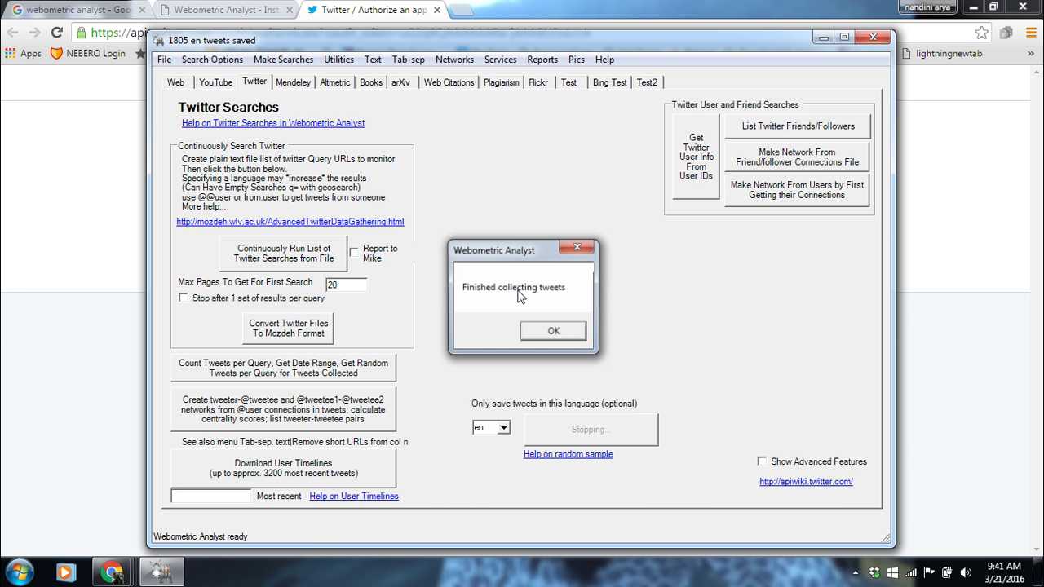
click(551, 331)
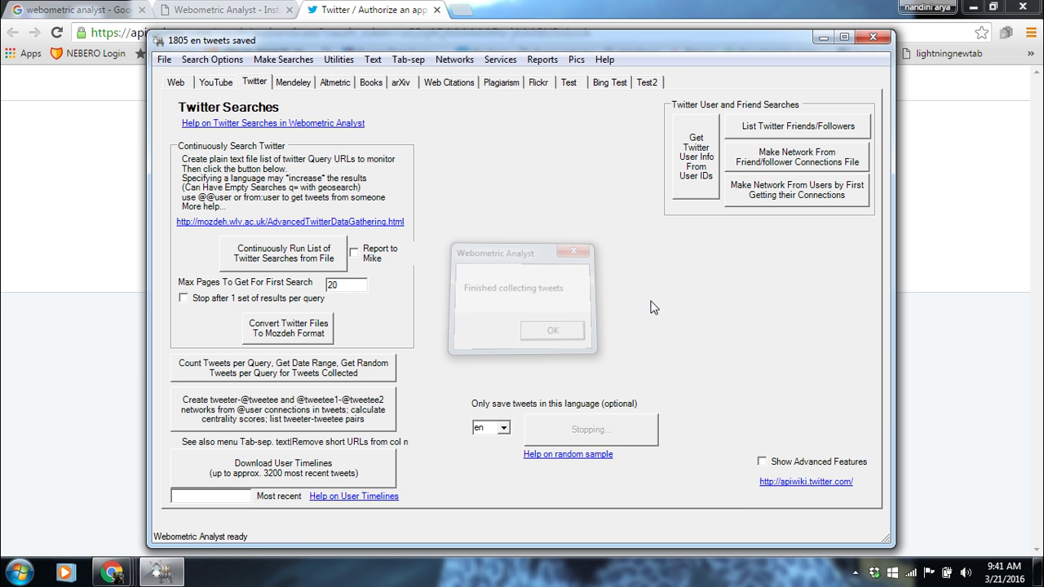
key(super+d)
click(197, 397)
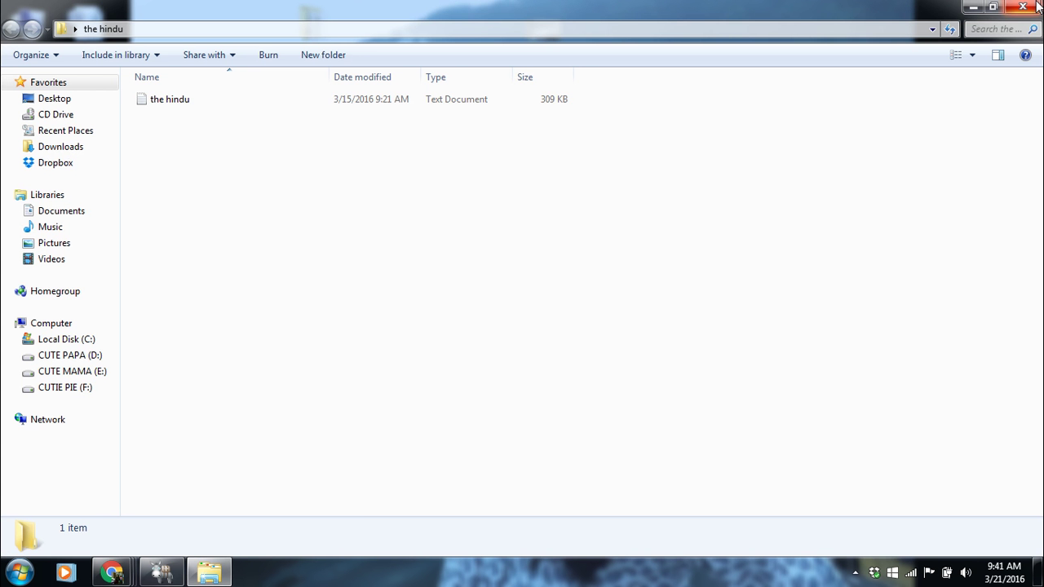
- Open the random tweets file maximized in Notepad and scroll back up to its header line
click(1033, 6)
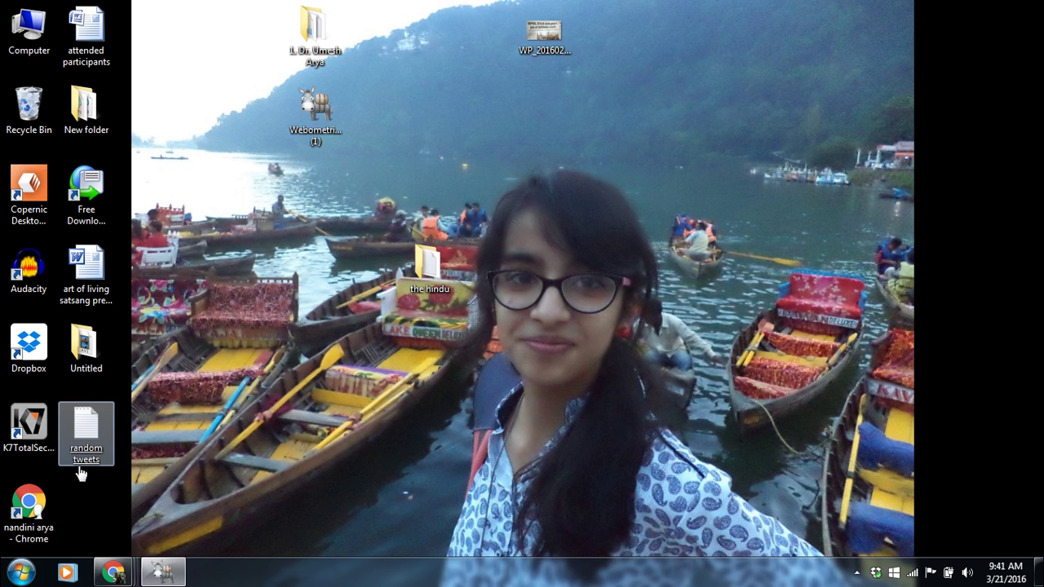
click(91, 459)
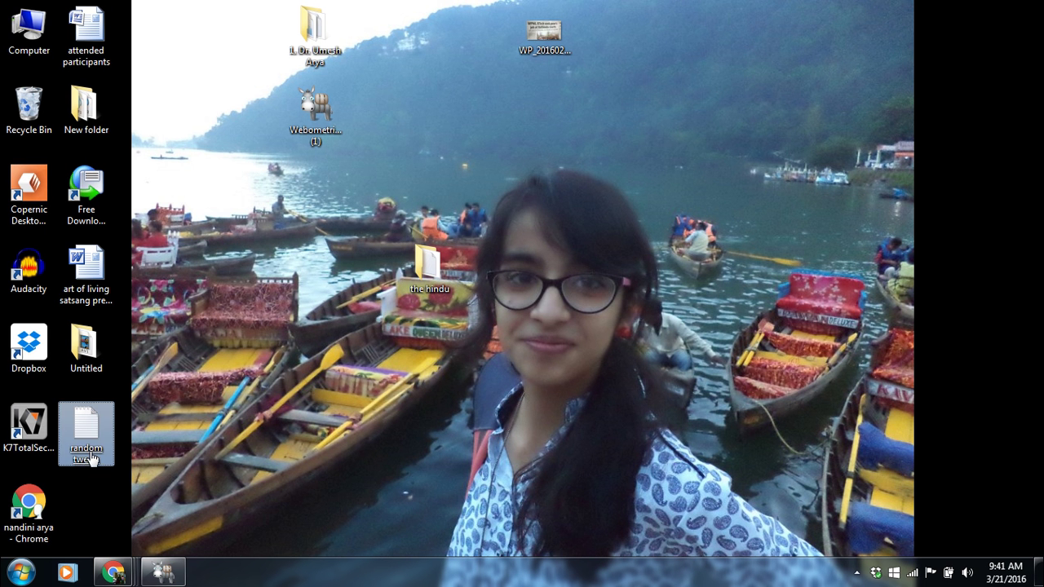
double_click(92, 459)
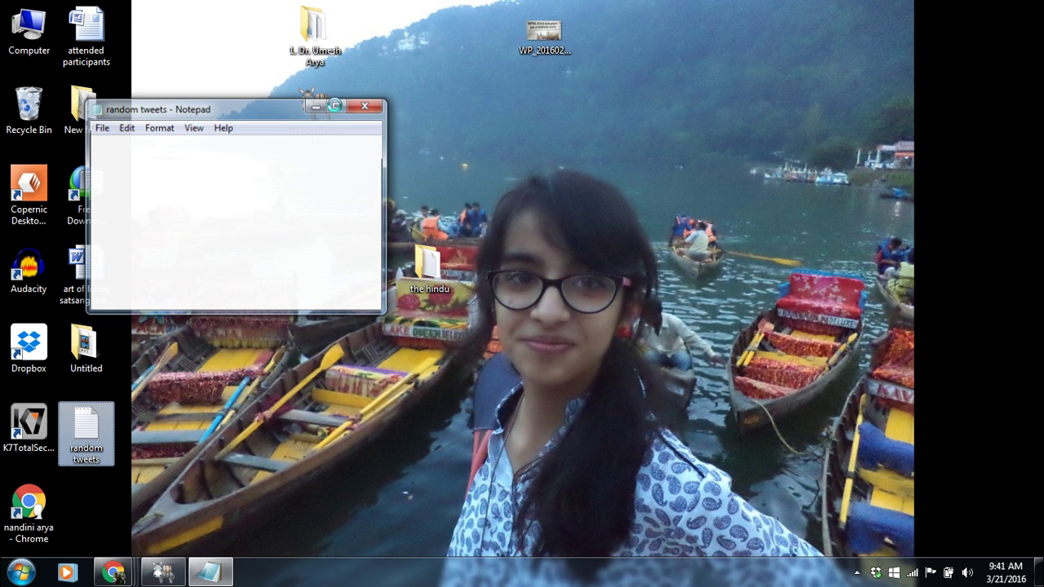
click(336, 107)
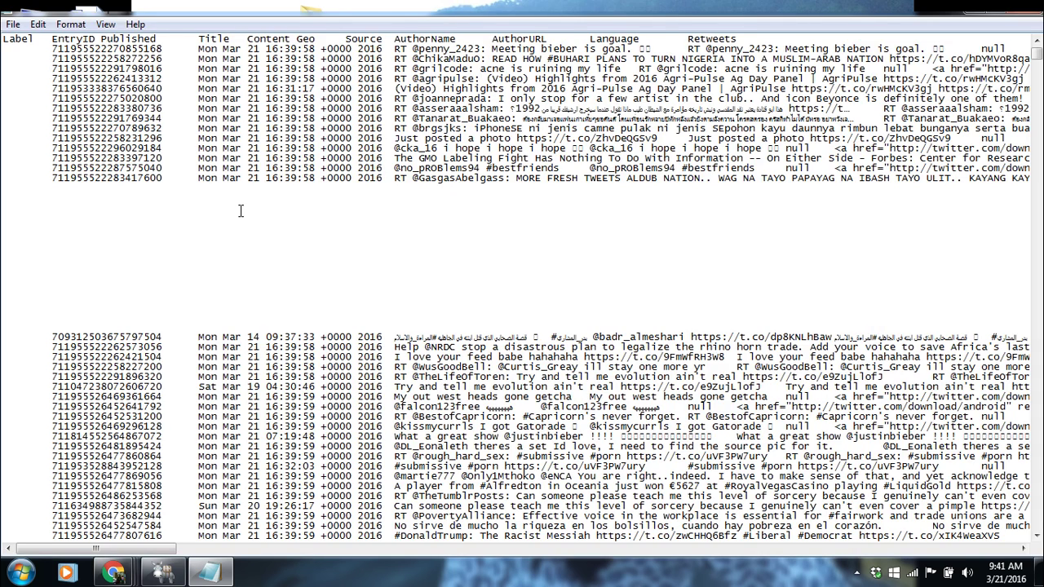
scroll(240, 211, down, 5)
scroll(244, 211, up, 2)
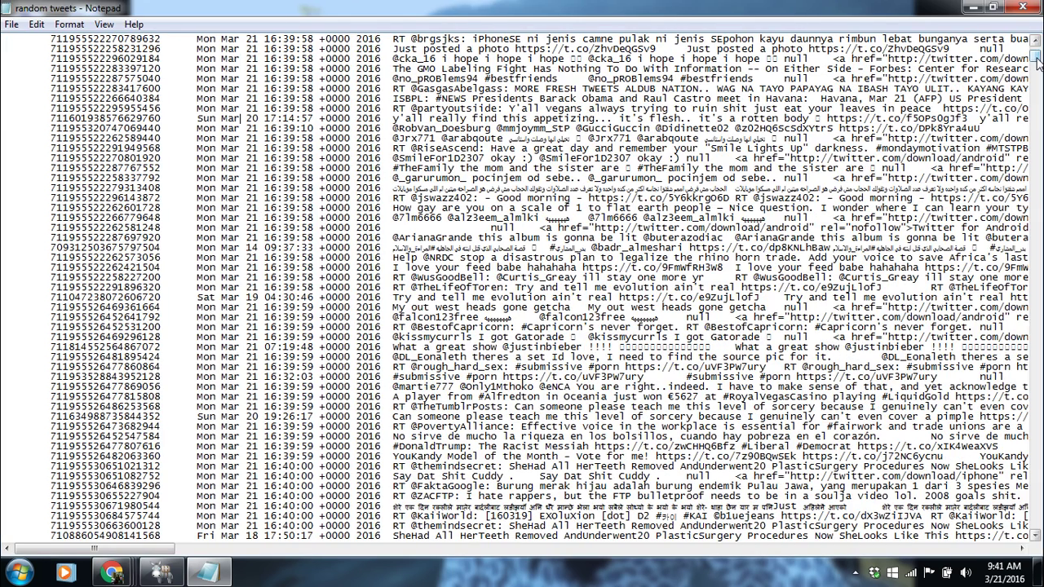
drag(1037, 58, 1041, 273)
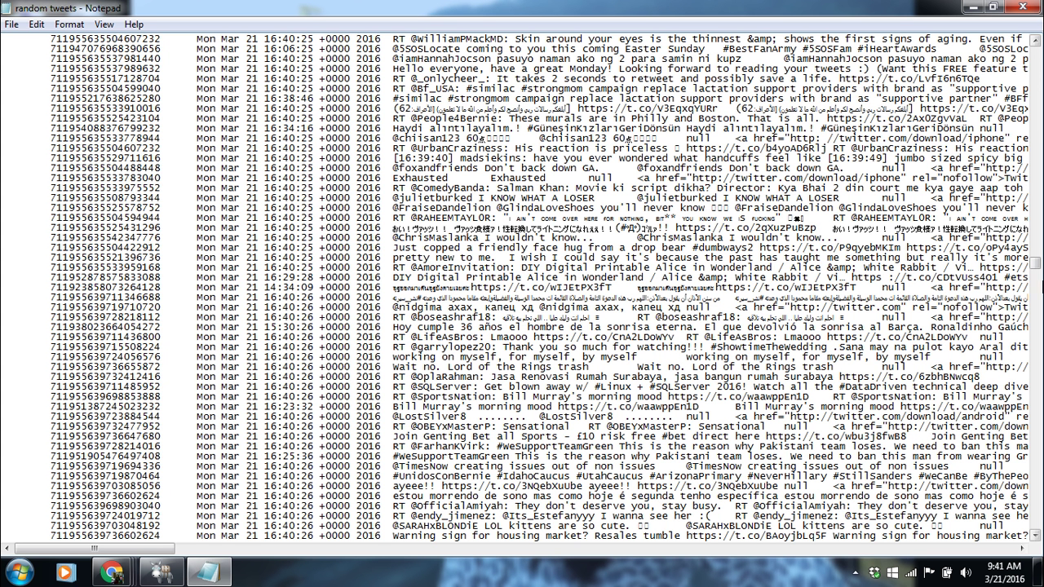
drag(1037, 273, 1038, 65)
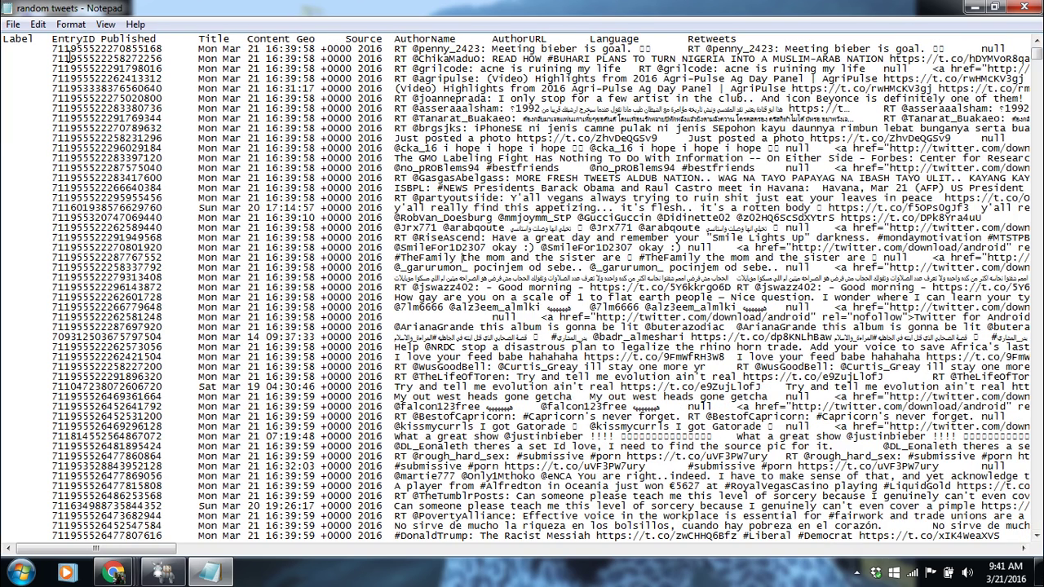
- Select all the tweet text in Notepad and launch Microsoft Office Excel 2007
drag(64, 50, 531, 242)
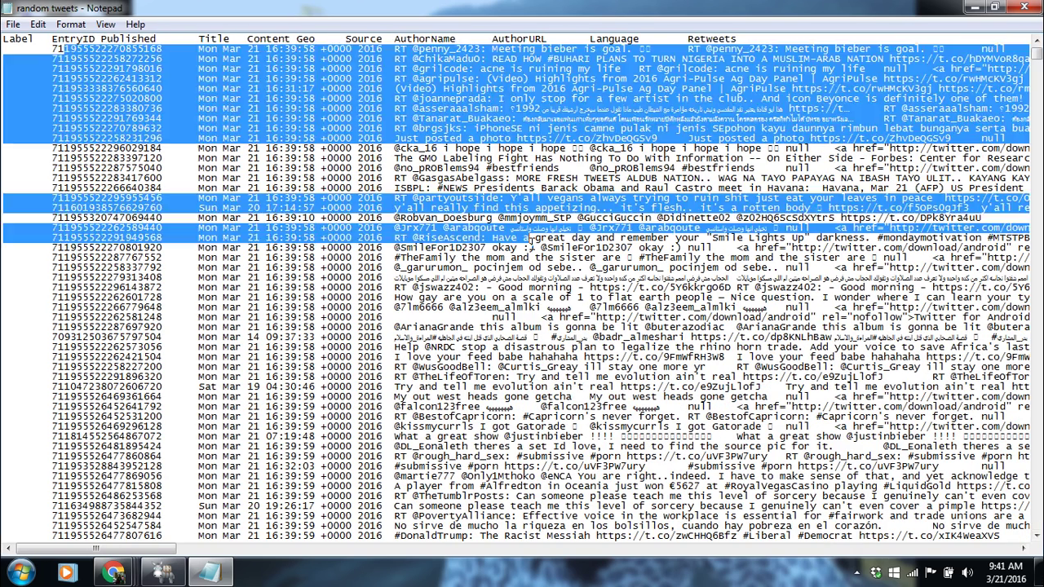
click(542, 291)
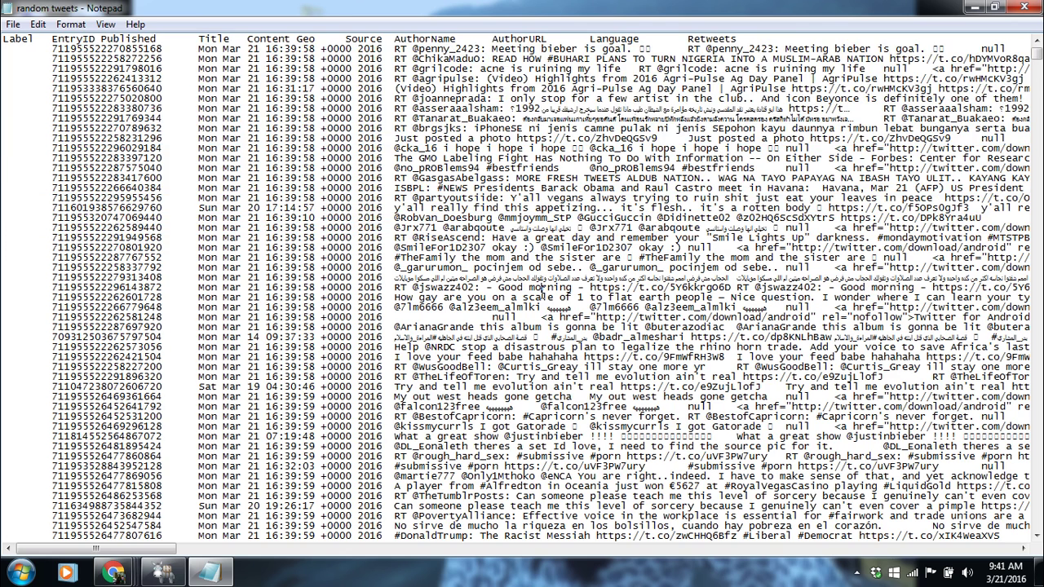
key(ctrl+a)
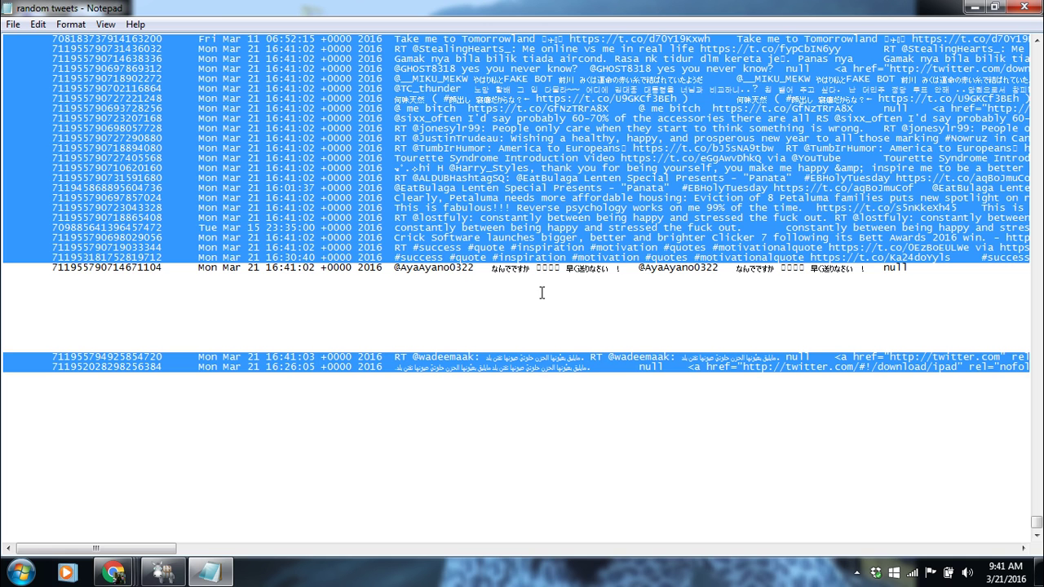
click(23, 576)
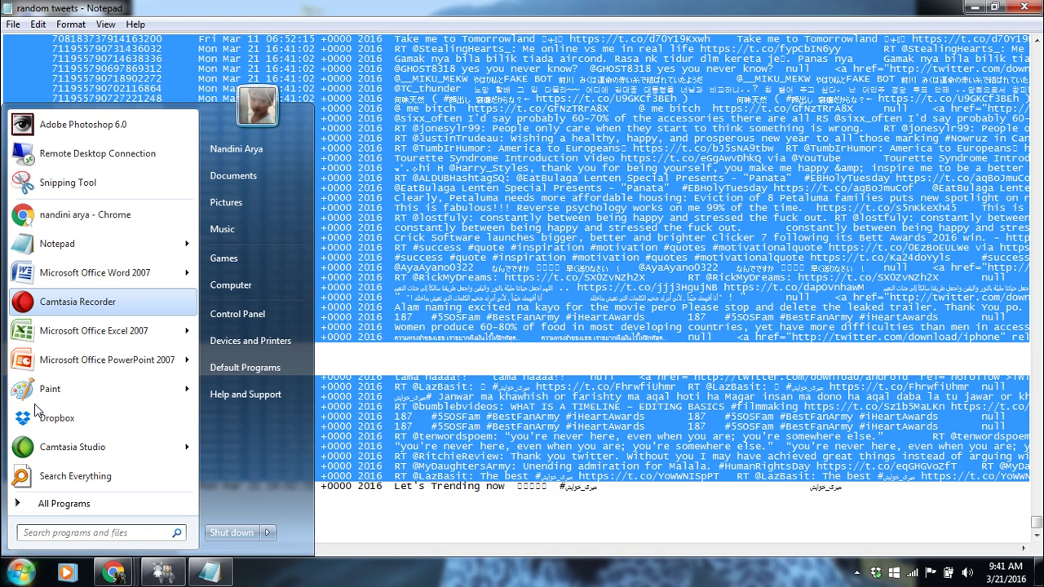
click(73, 330)
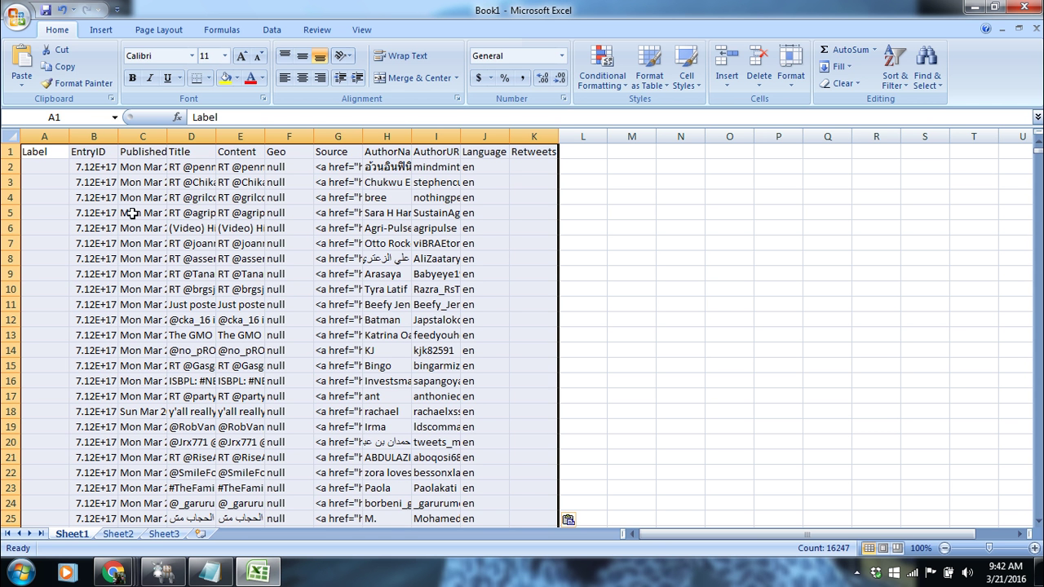
- AutoFit column B to the EntryID values and inspect cells C18 and D20
click(60, 167)
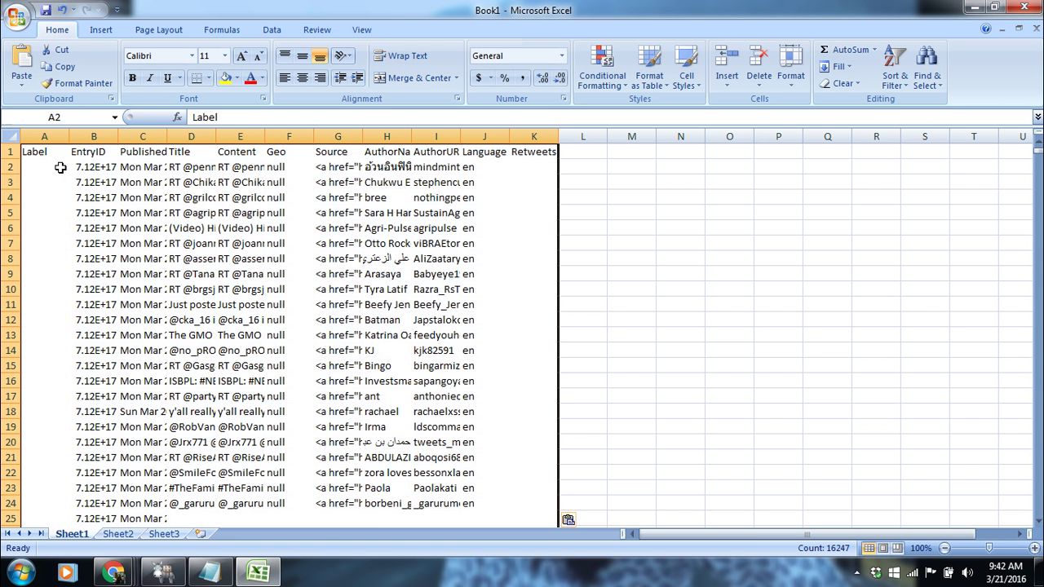
double_click(118, 136)
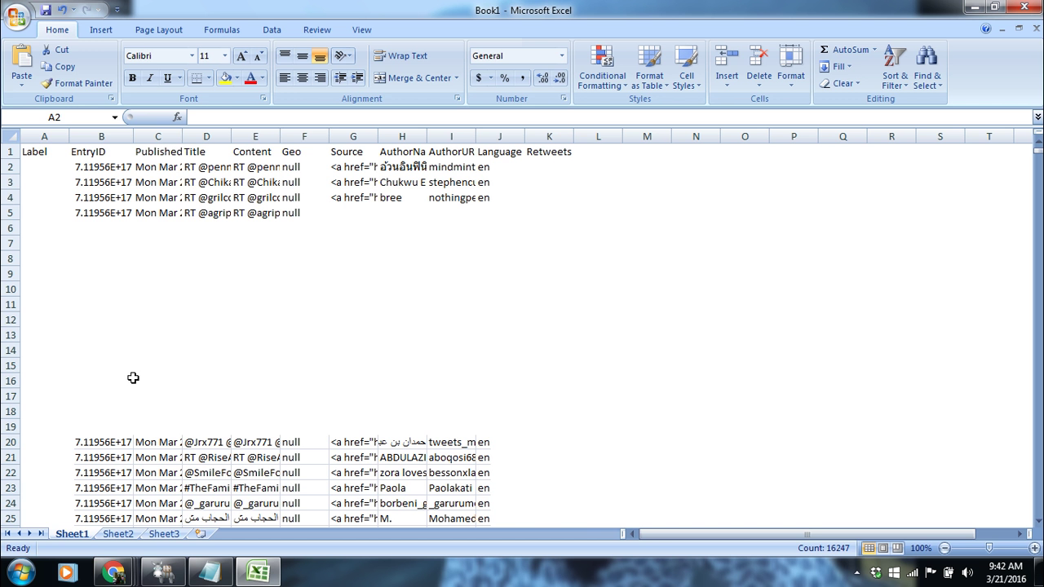
click(45, 335)
click(137, 411)
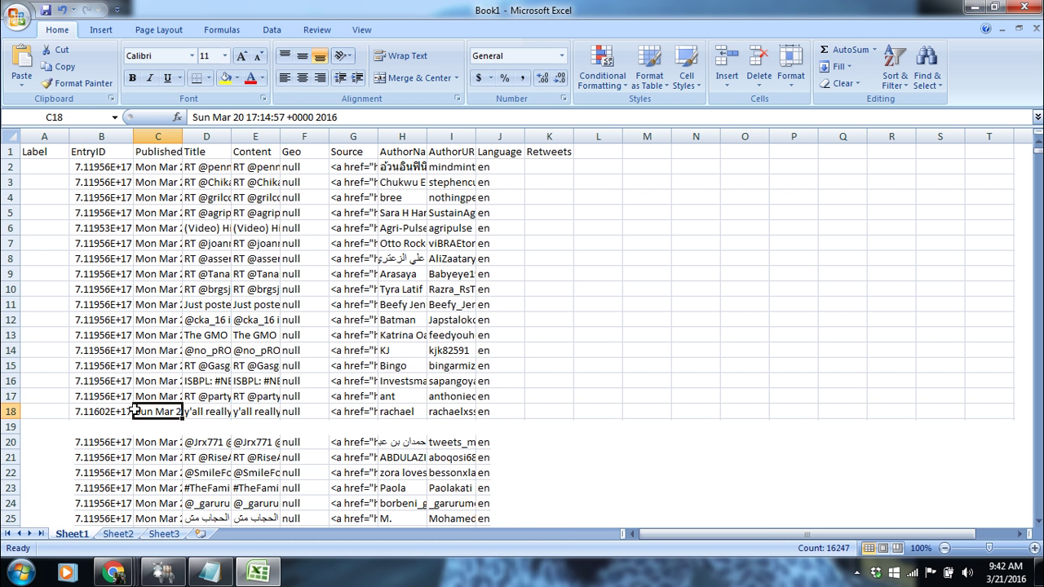
click(206, 442)
scroll(298, 352, down, 3)
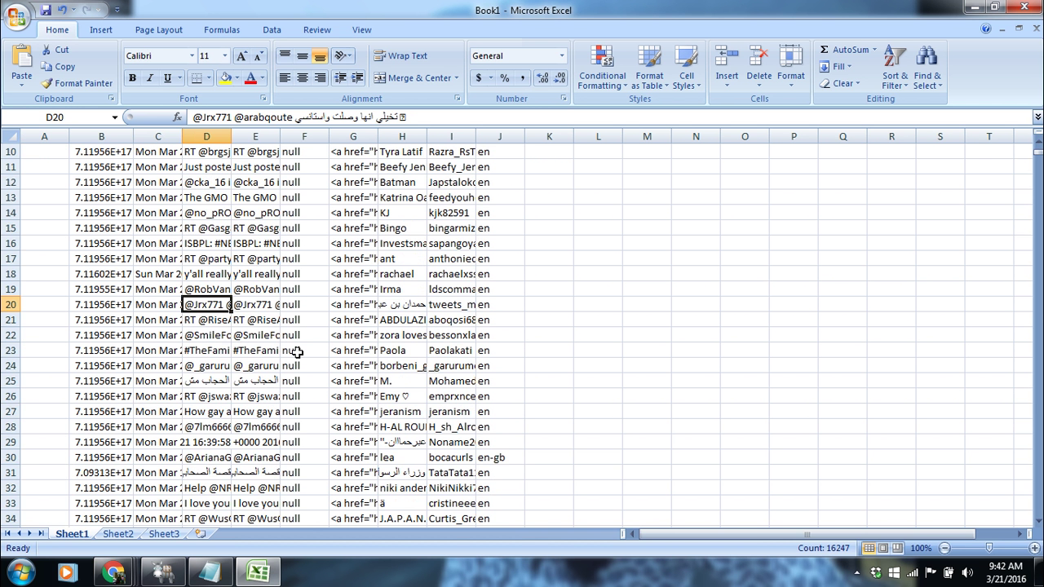
scroll(297, 352, up, 3)
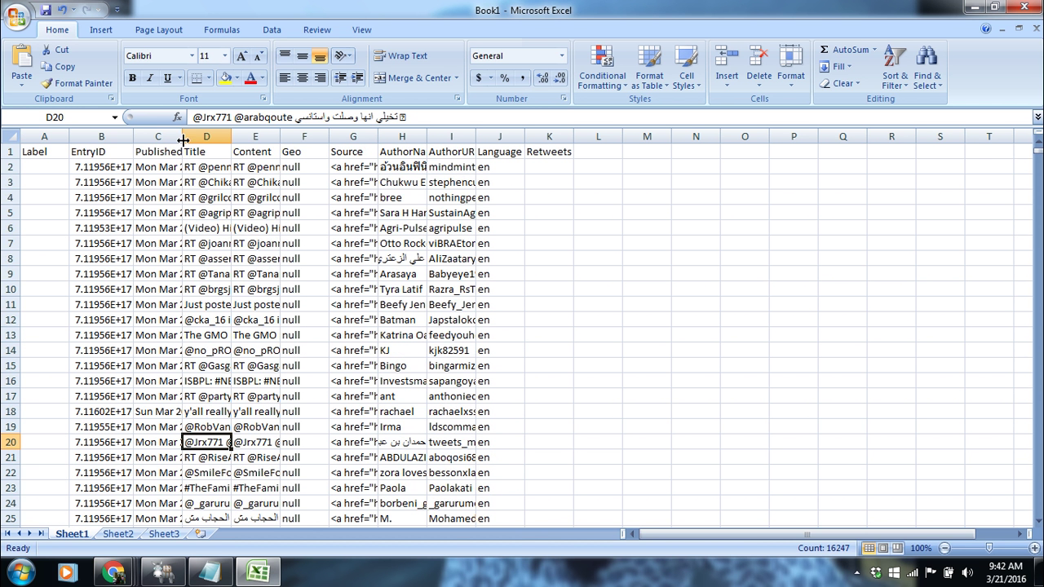
- AutoFit columns C and D to show full publish dates and tweet titles
double_click(183, 137)
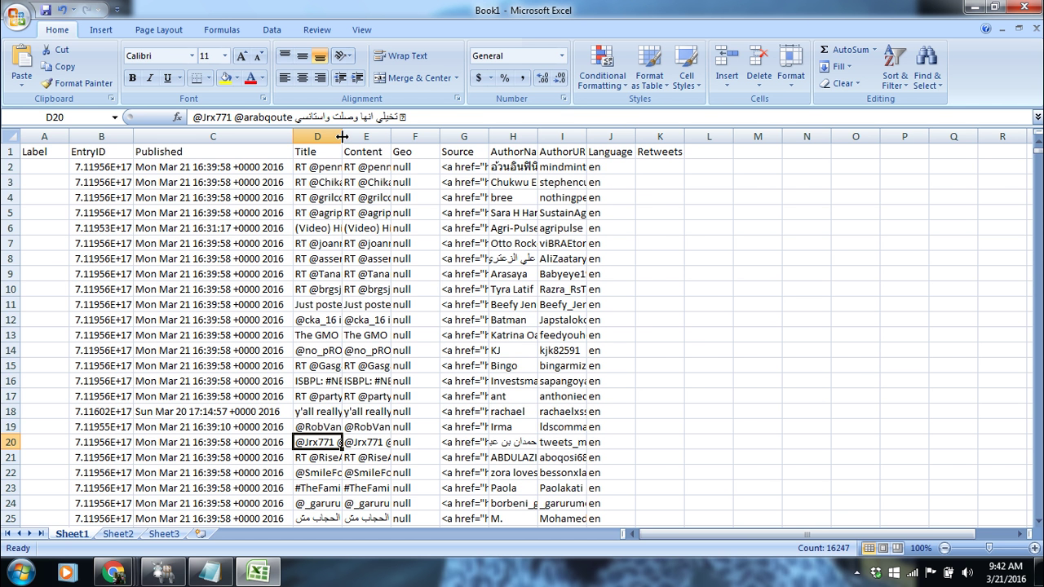
double_click(341, 136)
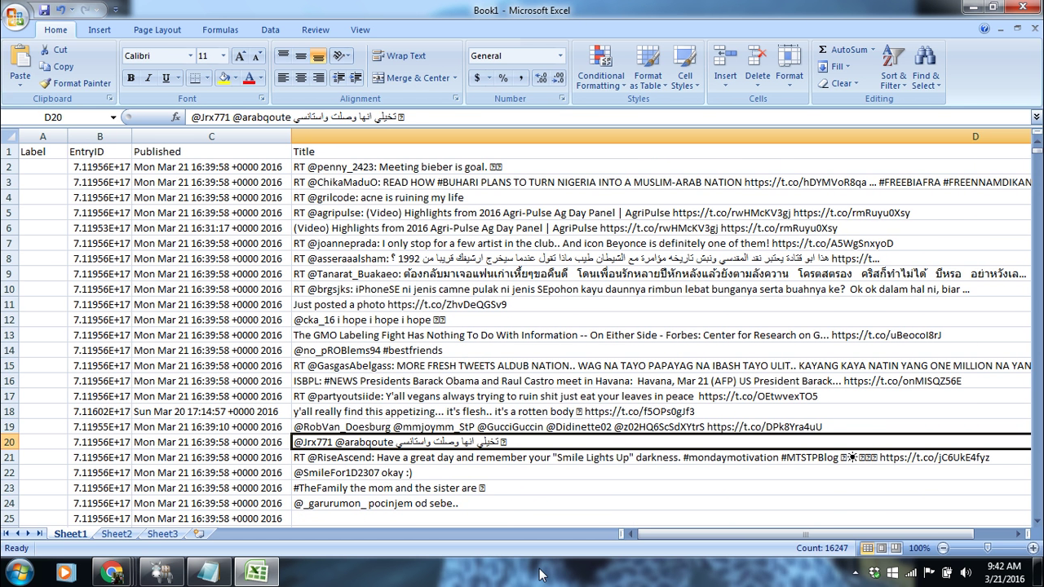
mouse_move(653, 536)
mouse_down()
mouse_move(1017, 540)
mouse_move(644, 538)
mouse_move(391, 272)
mouse_move(375, 172)
mouse_move(646, 524)
mouse_move(714, 543)
mouse_move(766, 543)
mouse_move(626, 487)
mouse_up()
key(F9)
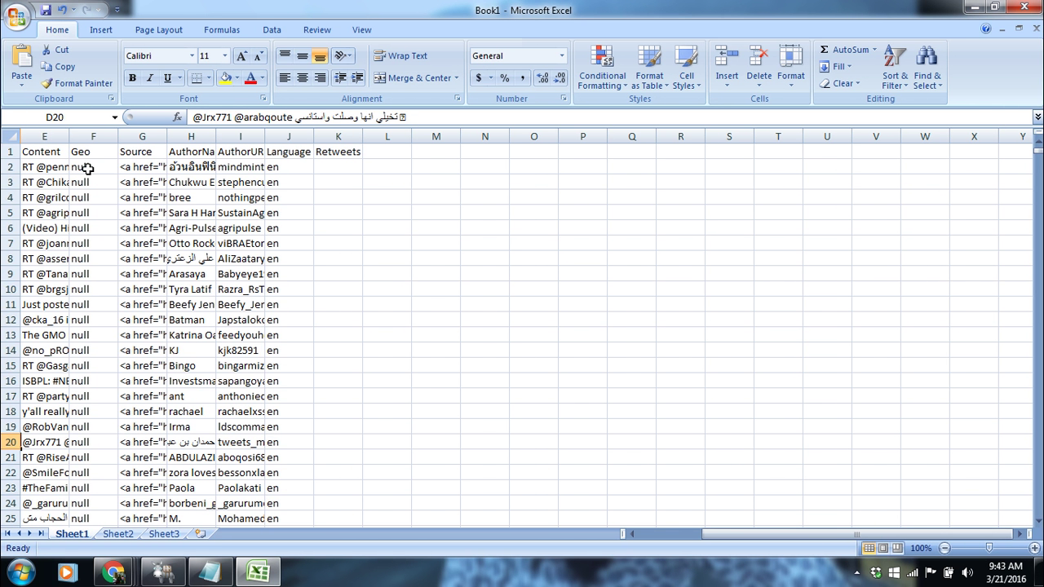
- Check the Geo values in F4 and F5, then AutoFit column H to the author names
drag(87, 168, 87, 206)
click(87, 202)
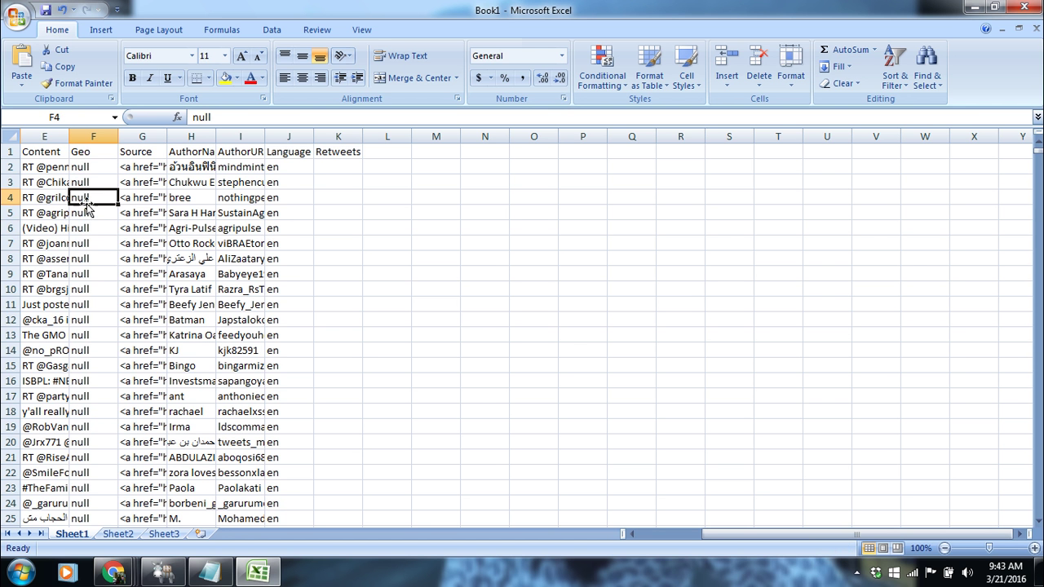
click(80, 213)
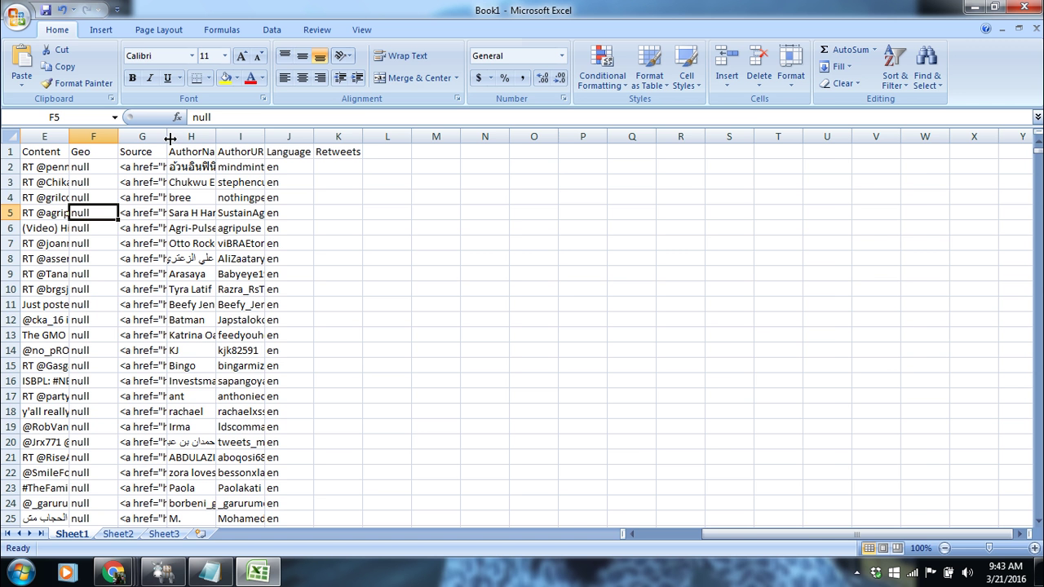
double_click(215, 136)
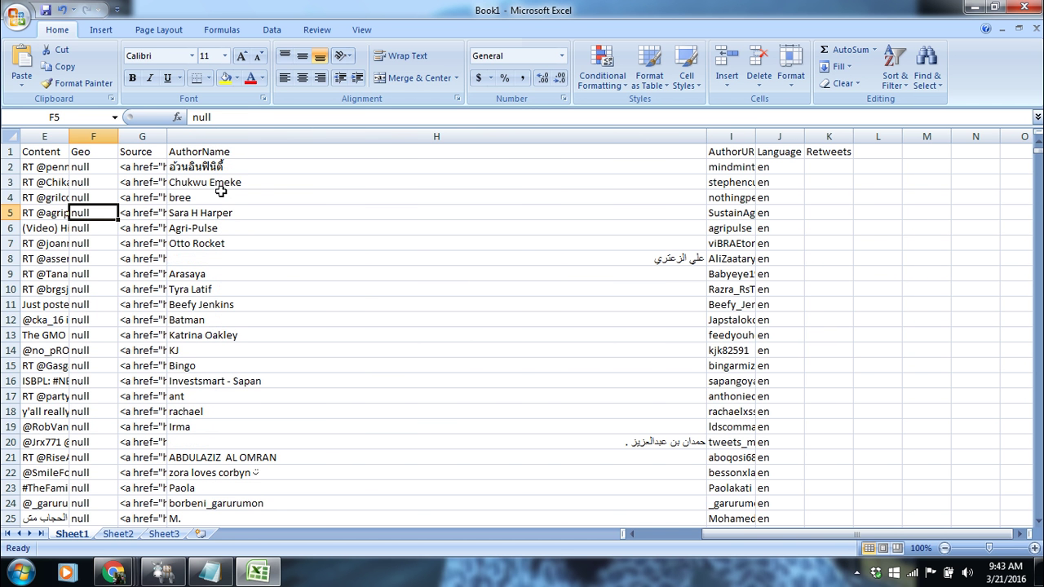
click(204, 213)
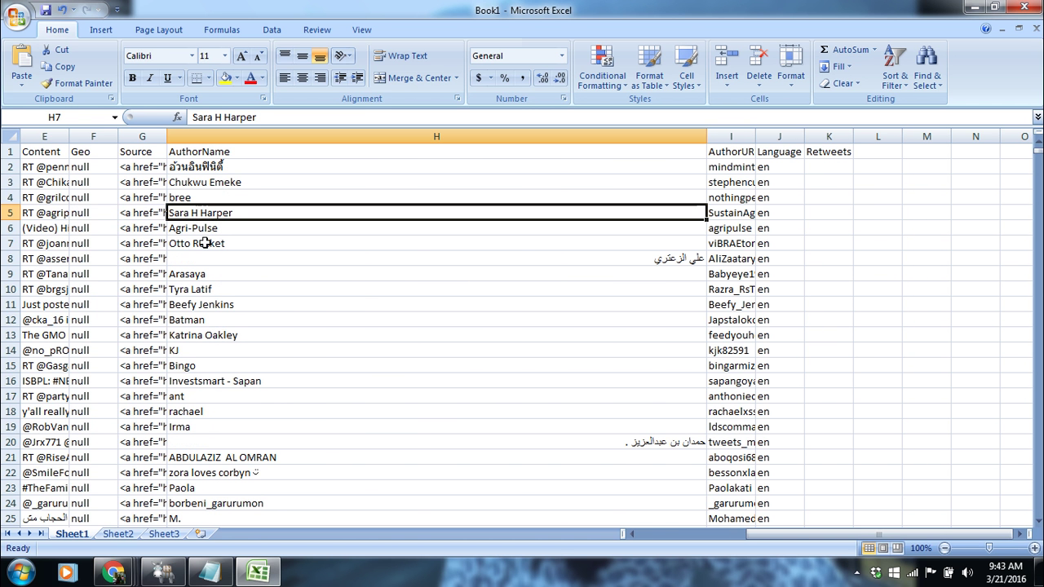
- Inspect the empty Retweets cells starting at K2 and K3
drag(899, 533, 920, 534)
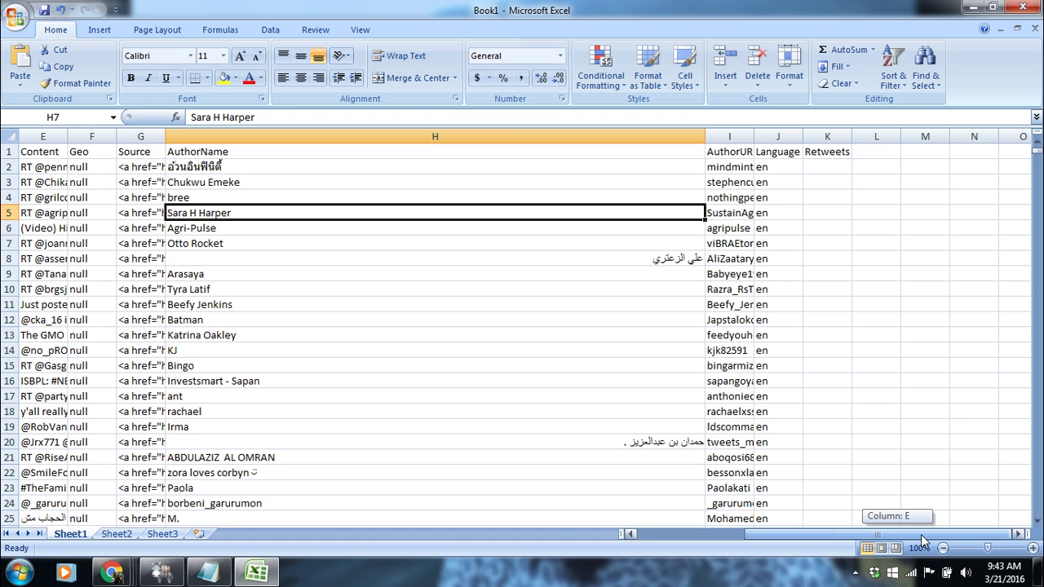
click(834, 167)
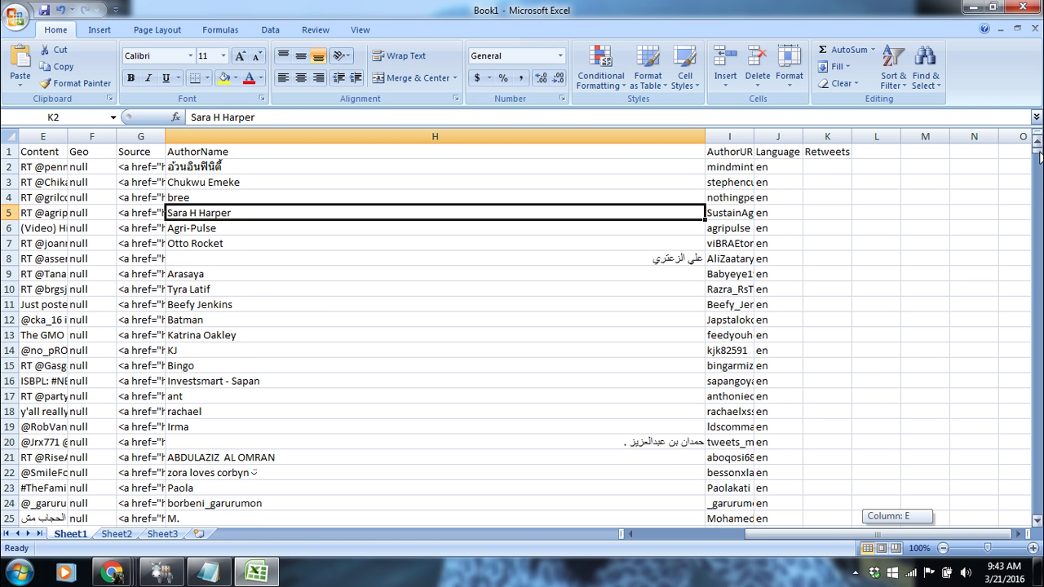
mouse_move(1039, 157)
mouse_down()
mouse_move(1039, 269)
mouse_move(1039, 155)
mouse_up()
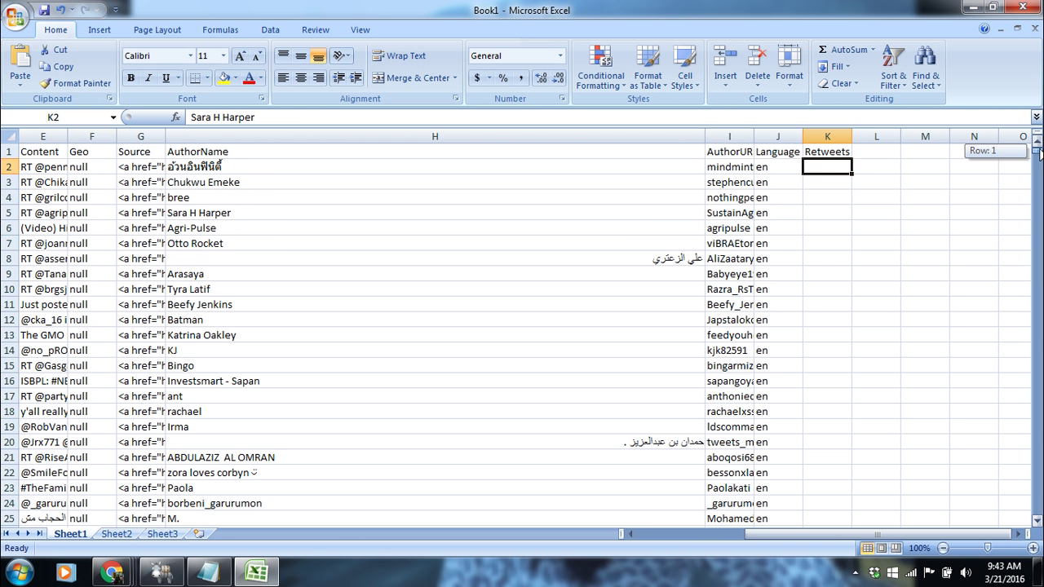
click(828, 181)
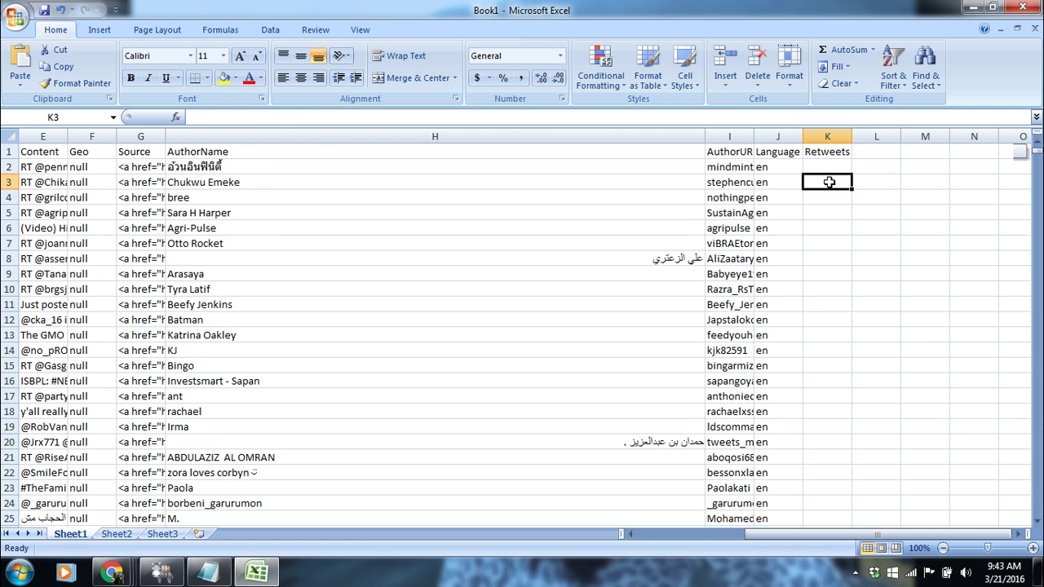
key(Down)
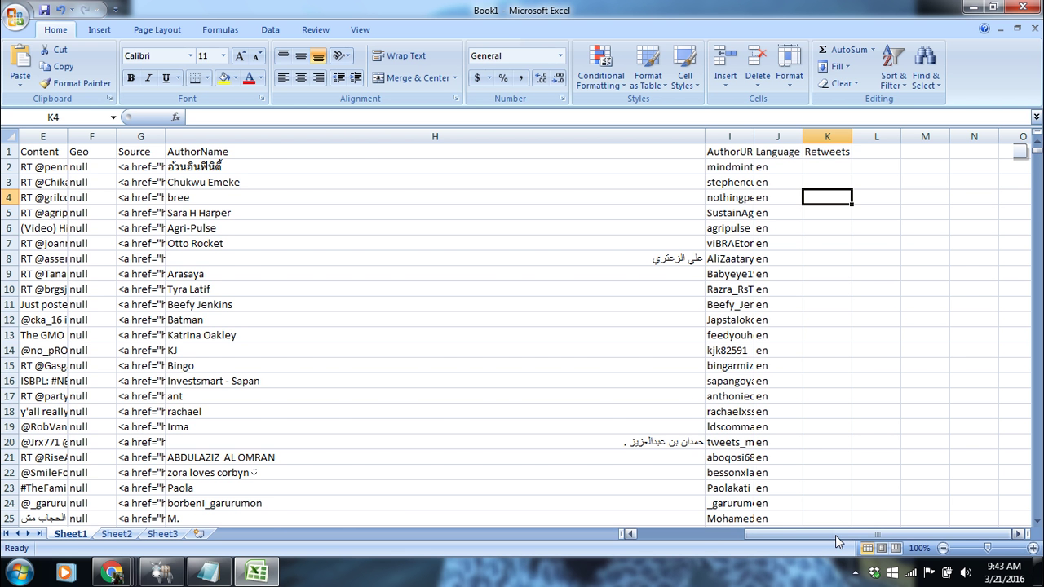
drag(835, 535, 694, 534)
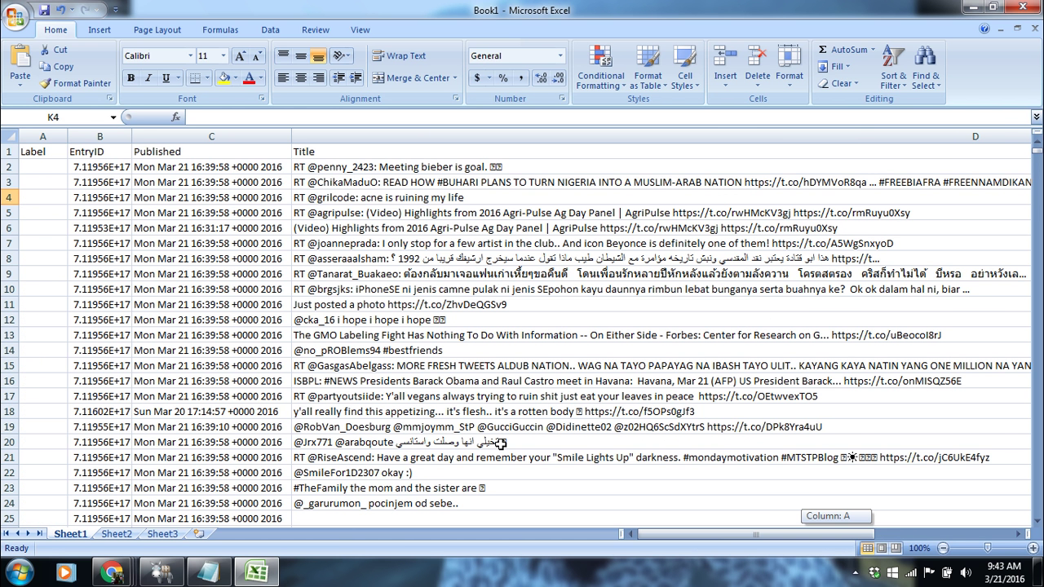
mouse_move(1038, 155)
mouse_down()
mouse_move(1040, 235)
mouse_move(1037, 144)
mouse_up()
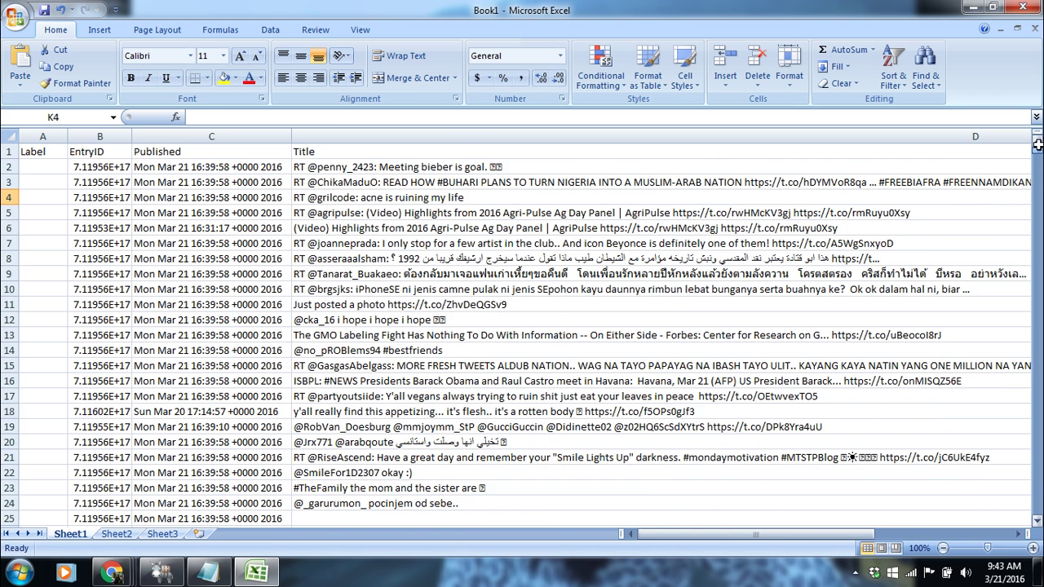
click(309, 167)
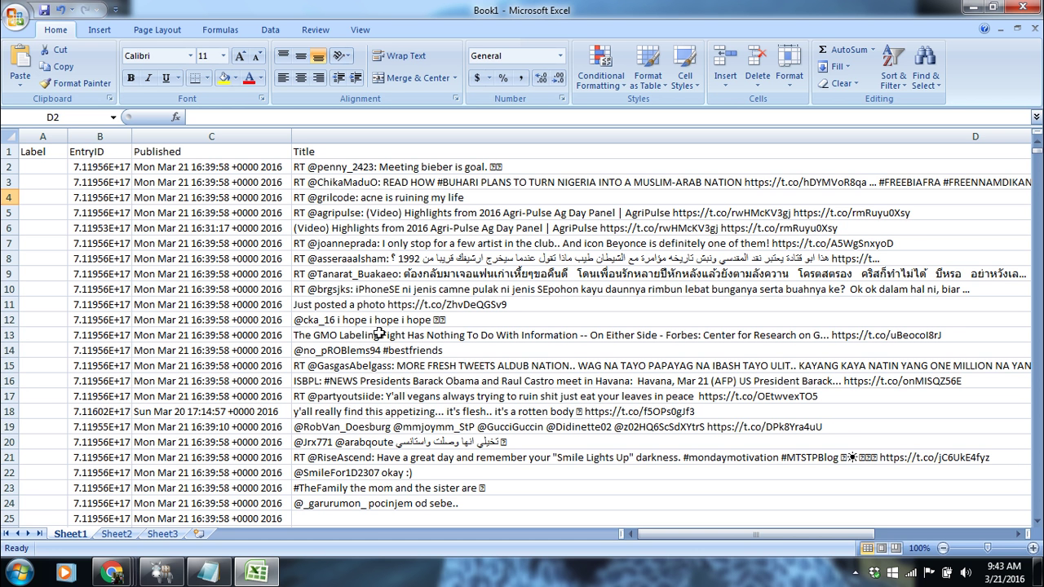
click(301, 489)
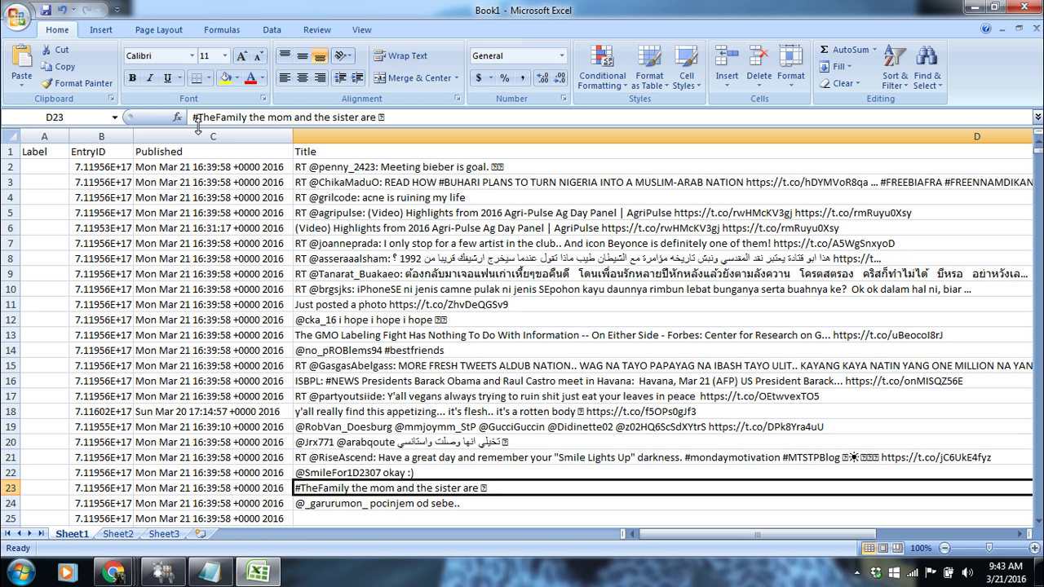
click(451, 473)
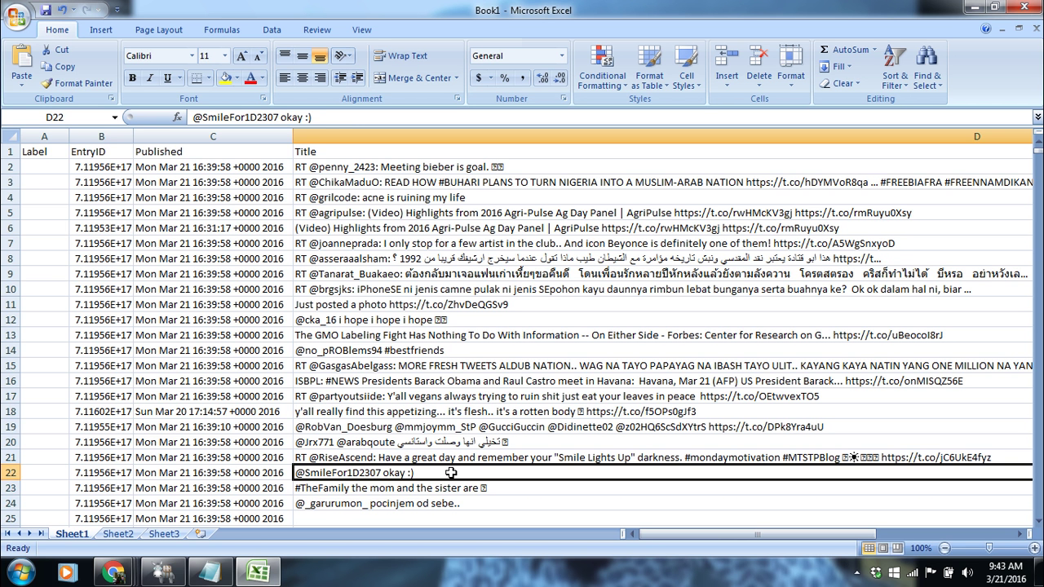
click(400, 503)
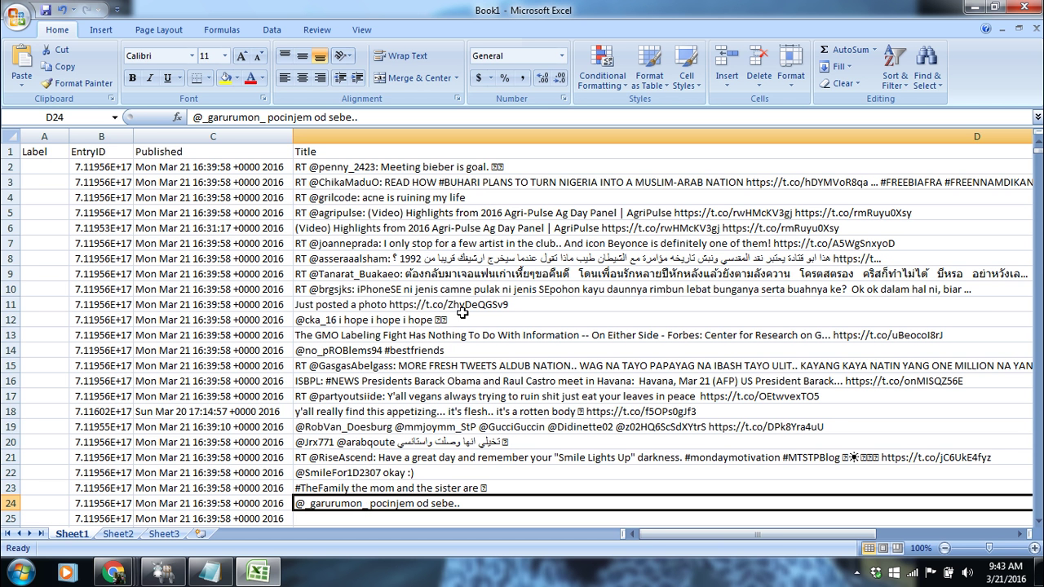
click(970, 292)
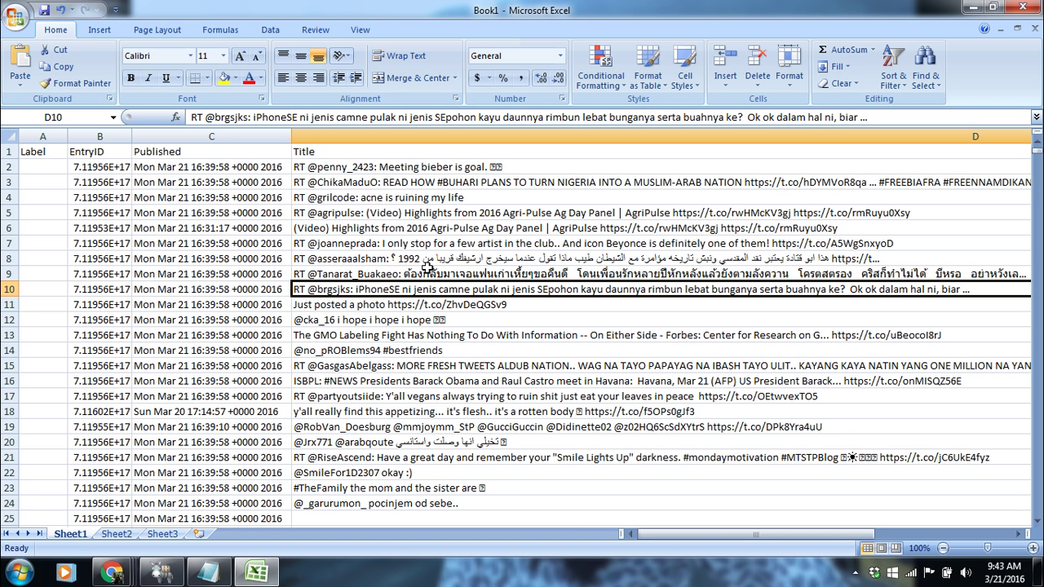
click(371, 385)
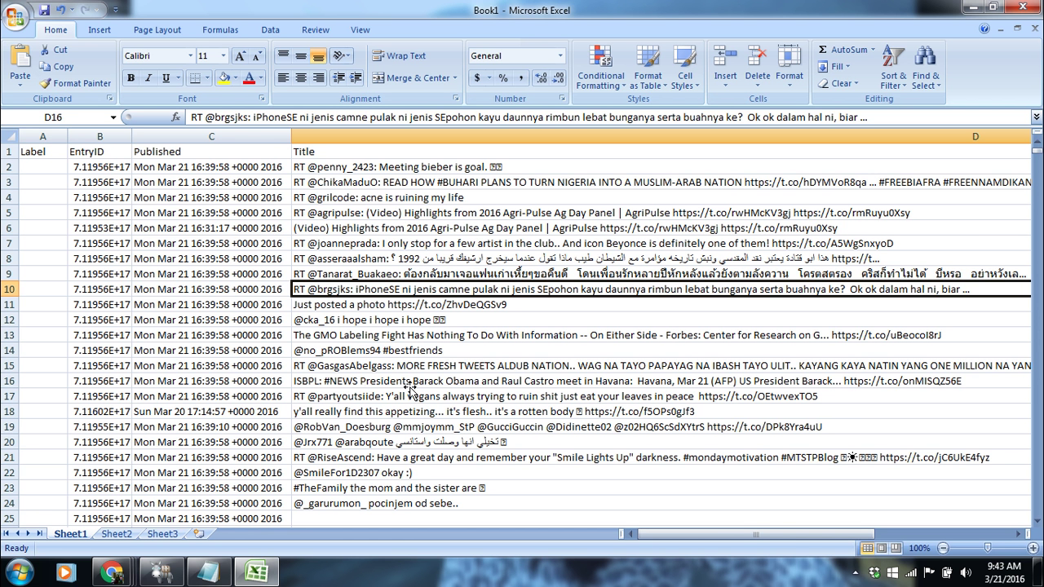